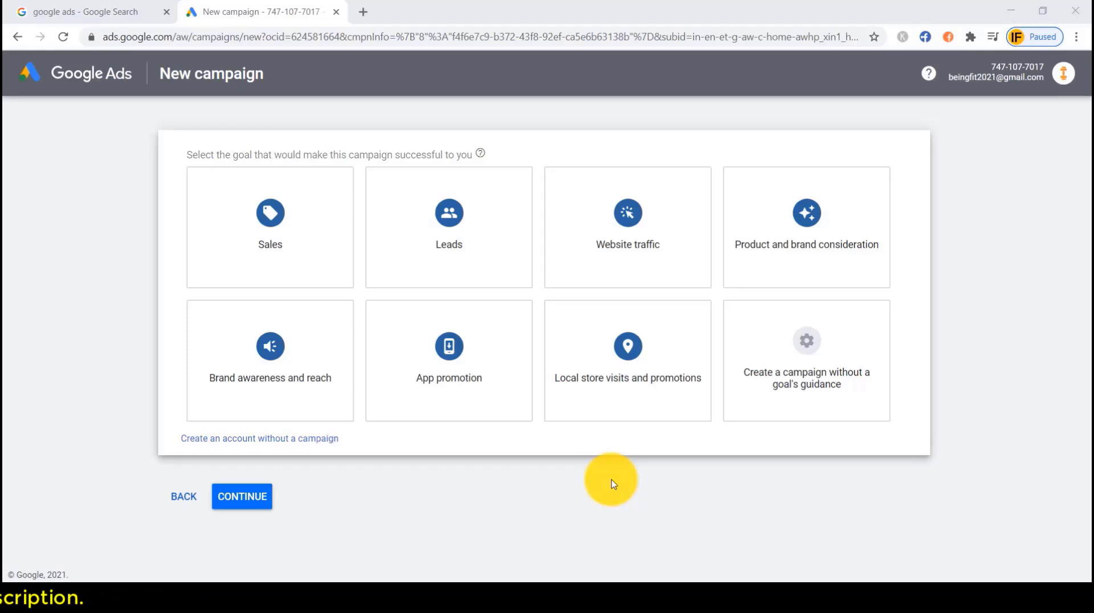
pyautogui.click(633, 261)
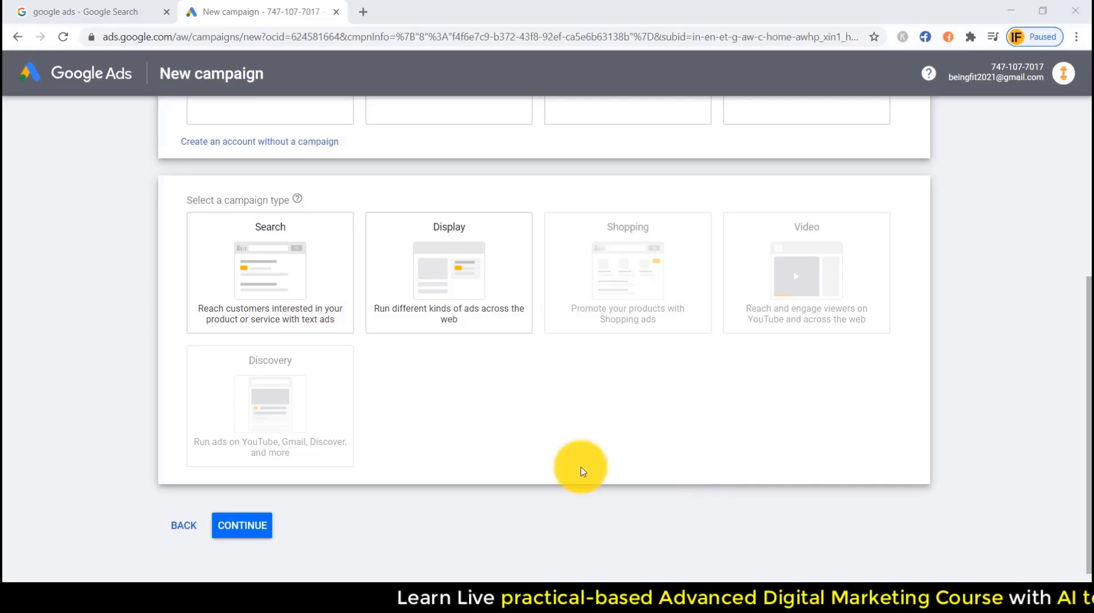
pyautogui.click(227, 245)
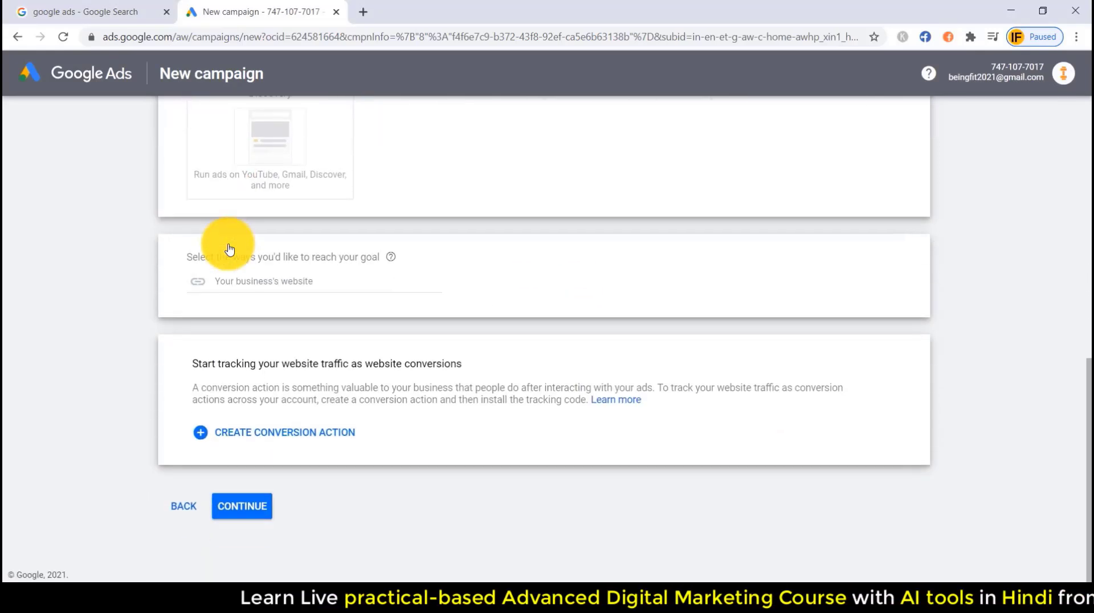
pyautogui.click(307, 282)
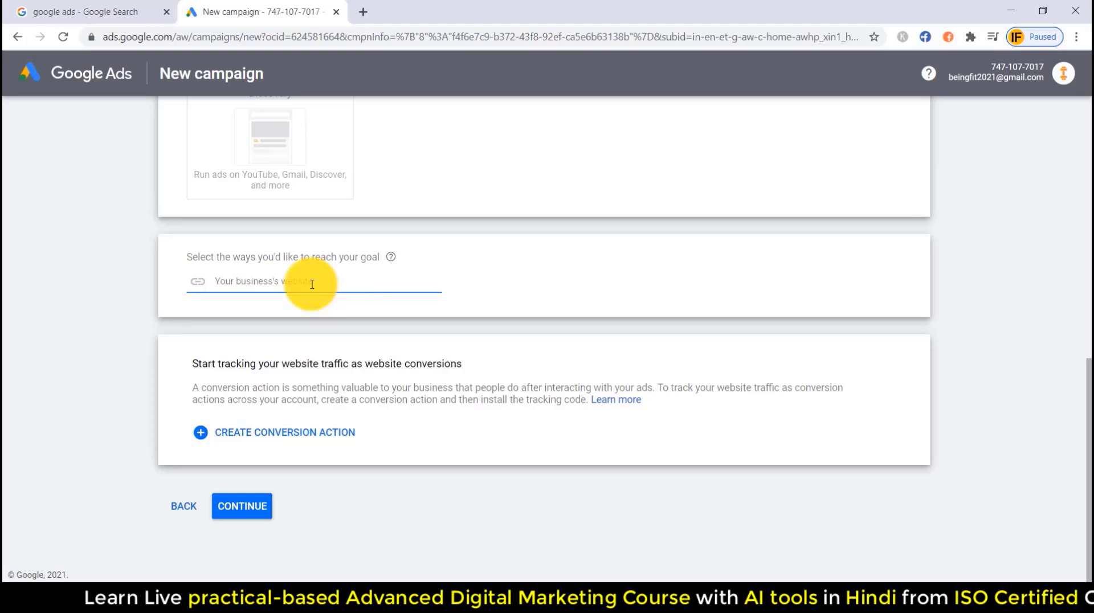
pyautogui.write('www.beingfit.info')
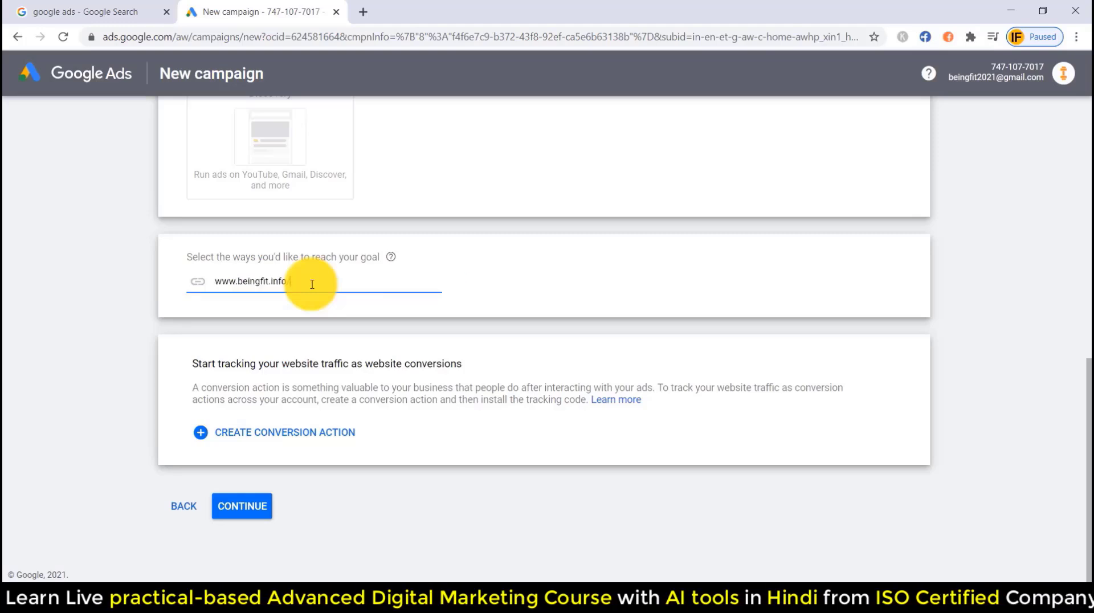
pyautogui.click(243, 506)
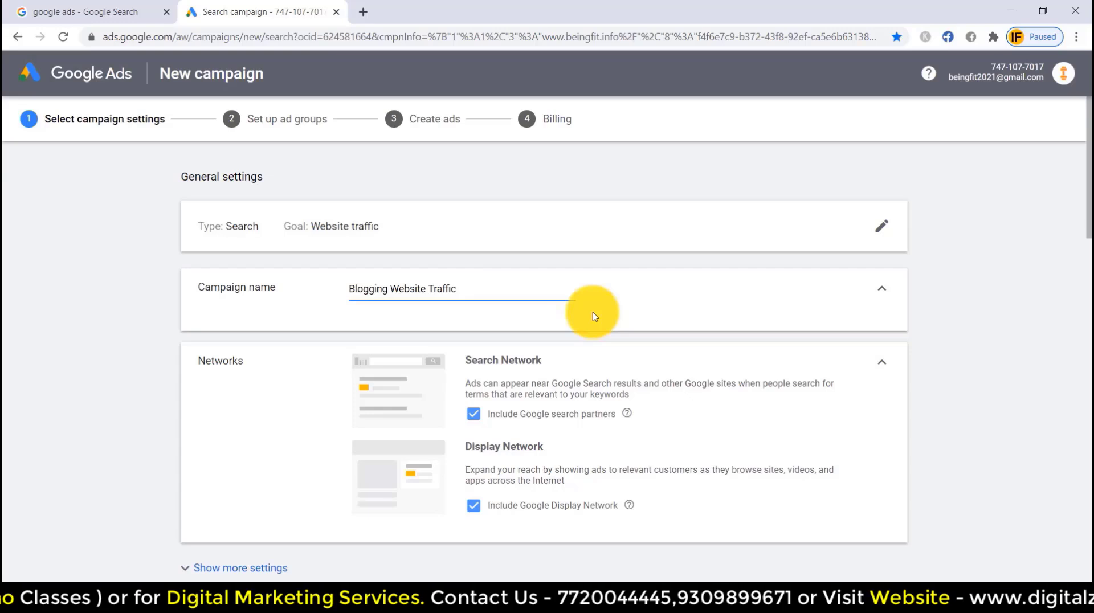
# Finish naming the campaign Blogging Website Traffic and exclude the Google Display Network from it.
pyautogui.click(593, 316)
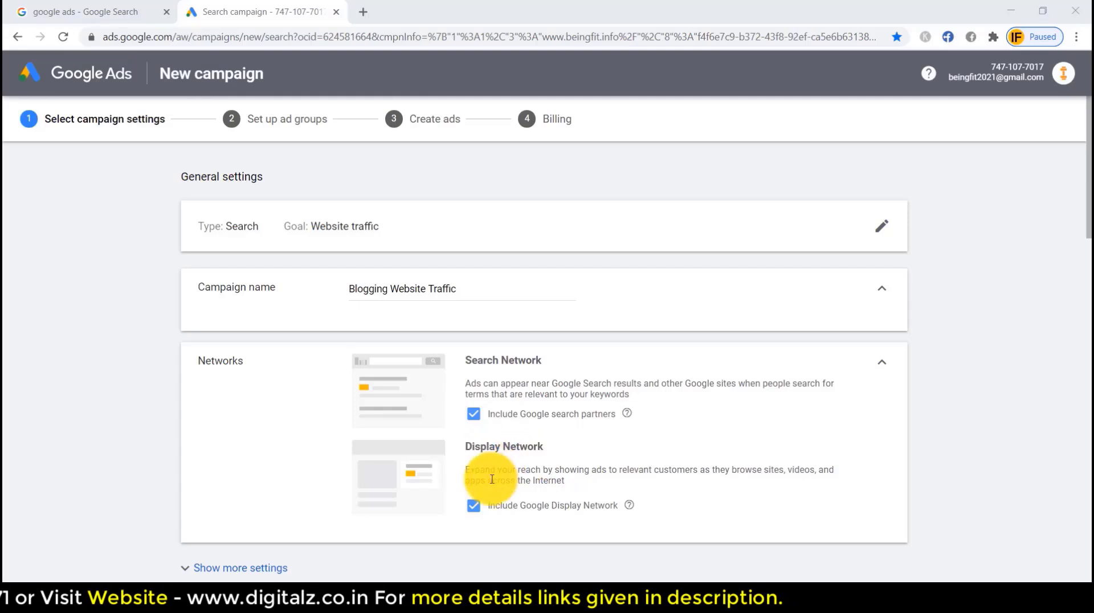
pyautogui.click(474, 505)
# Review the additional campaign settings for start and end dates, URL options, Dynamic Search Ads and ad schedule.
pyautogui.scroll(-3, 848, 440)
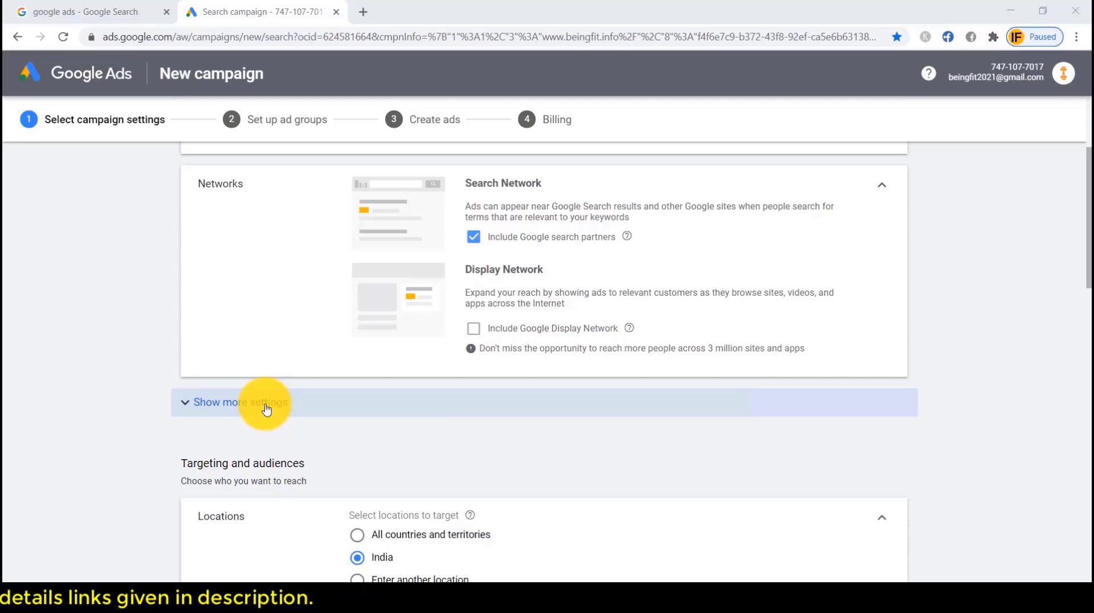
pyautogui.click(267, 406)
pyautogui.scroll(-2, 775, 344)
pyautogui.click(882, 350)
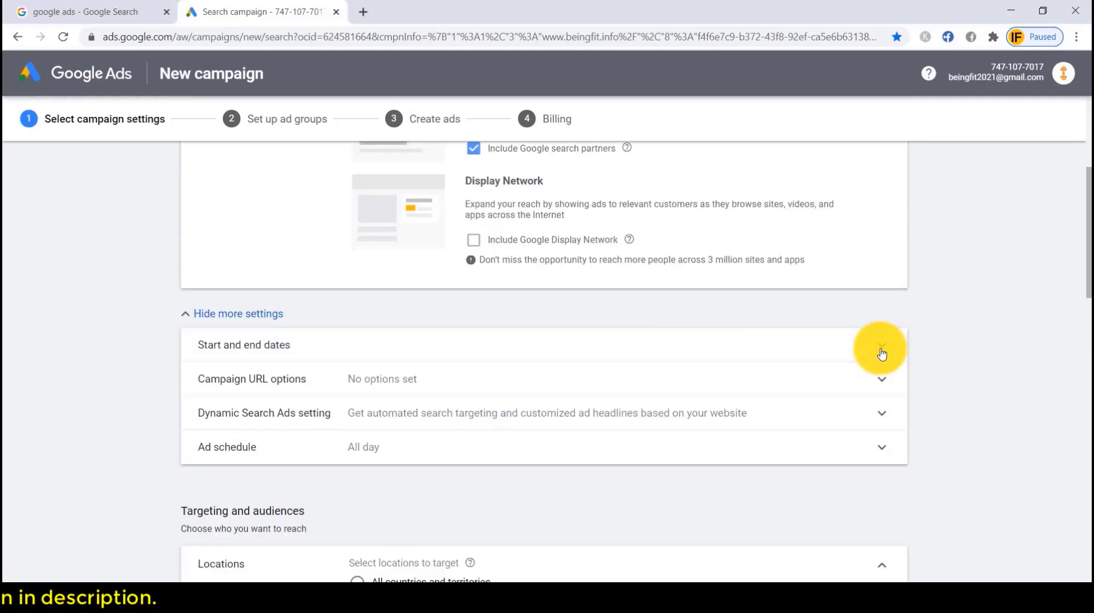
pyautogui.click(882, 508)
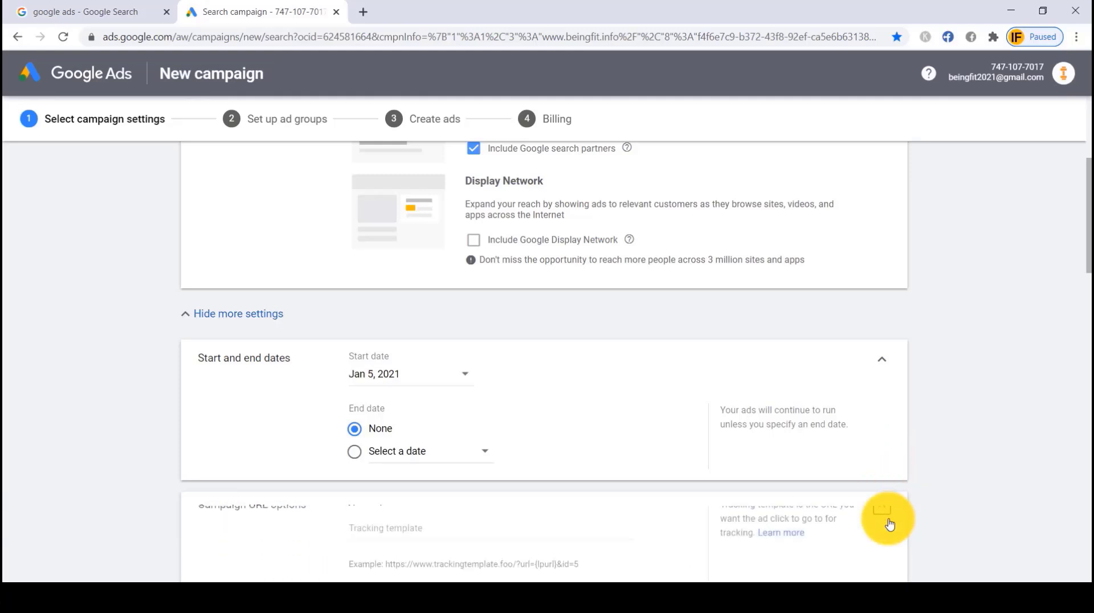
pyautogui.scroll(-3, 986, 462)
pyautogui.scroll(-3, 988, 460)
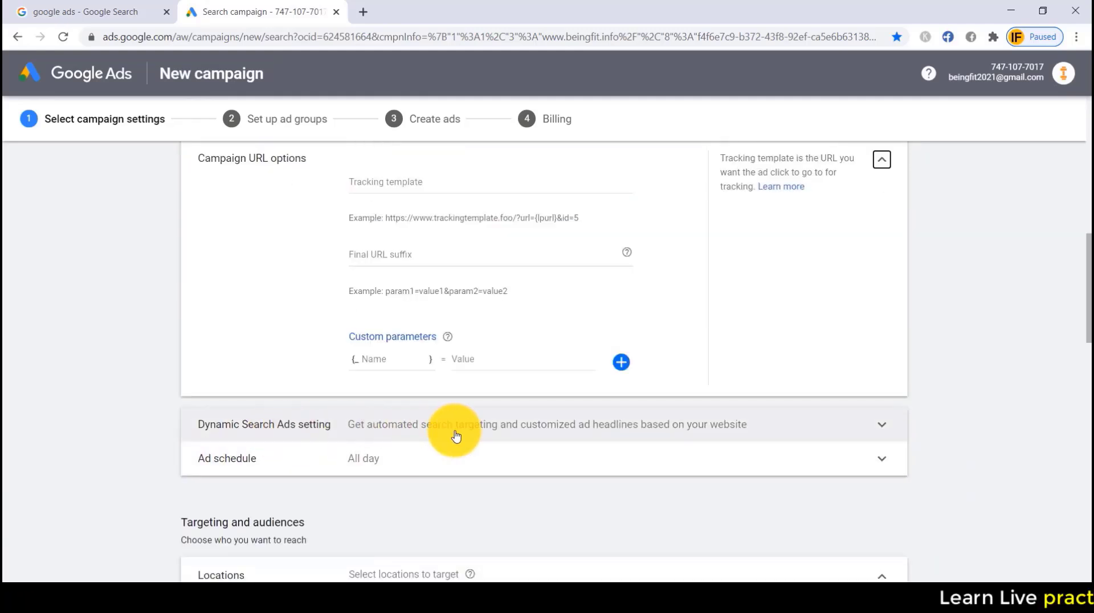
pyautogui.click(876, 429)
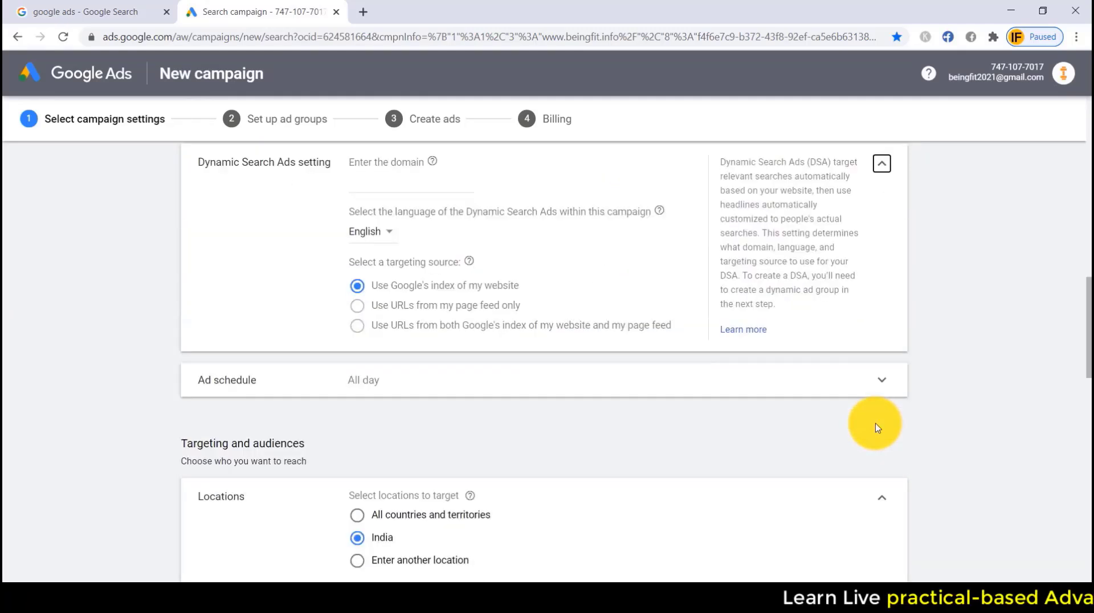
pyautogui.click(877, 380)
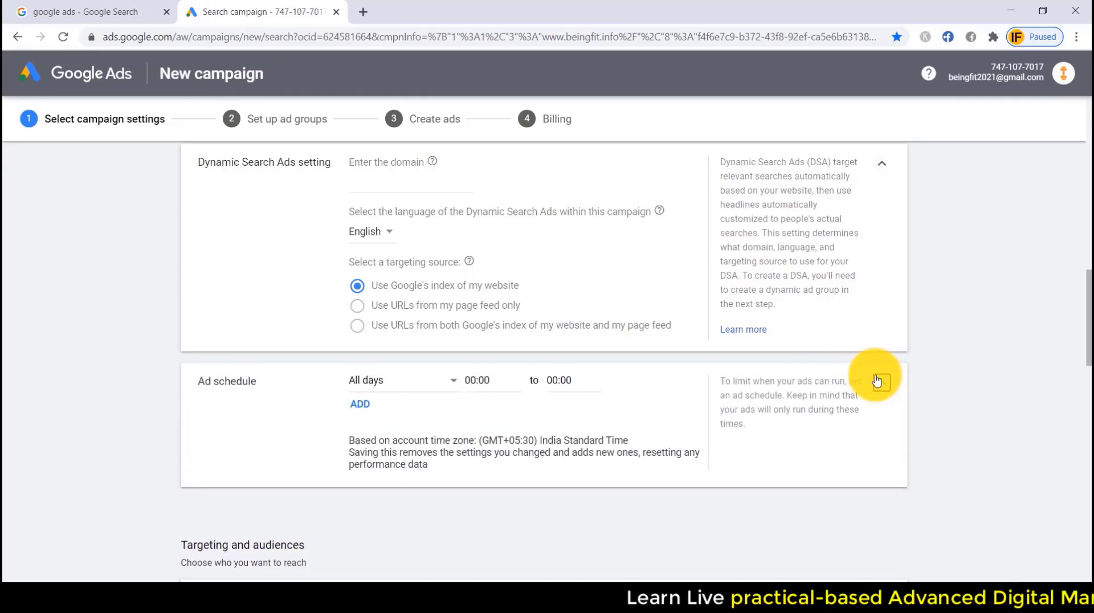
pyautogui.click(876, 378)
pyautogui.click(882, 169)
pyautogui.scroll(8, 943, 371)
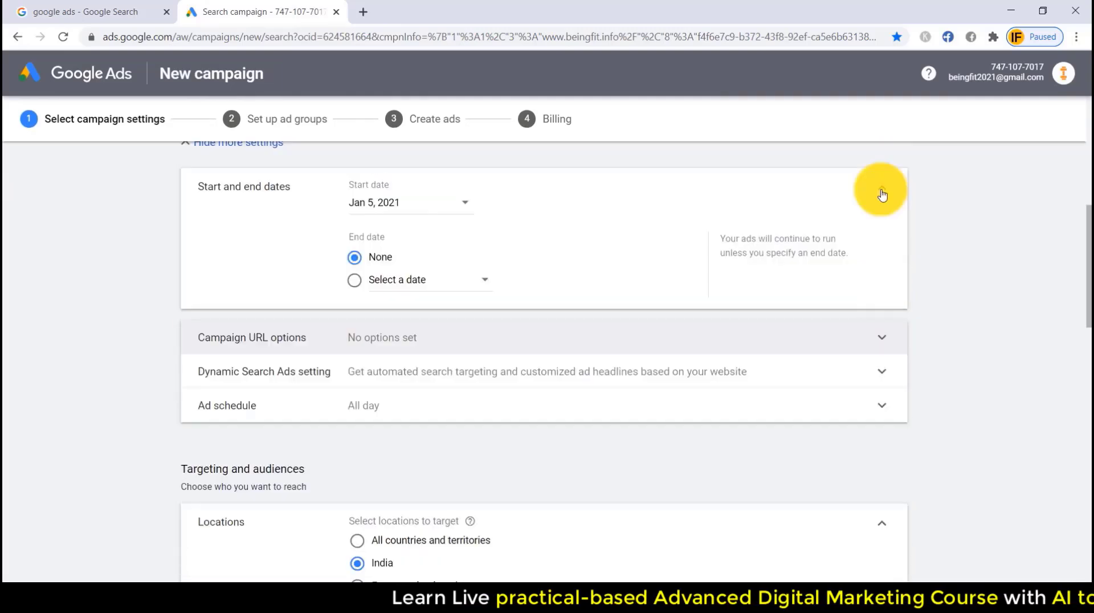
pyautogui.click(882, 194)
pyautogui.scroll(3, 990, 339)
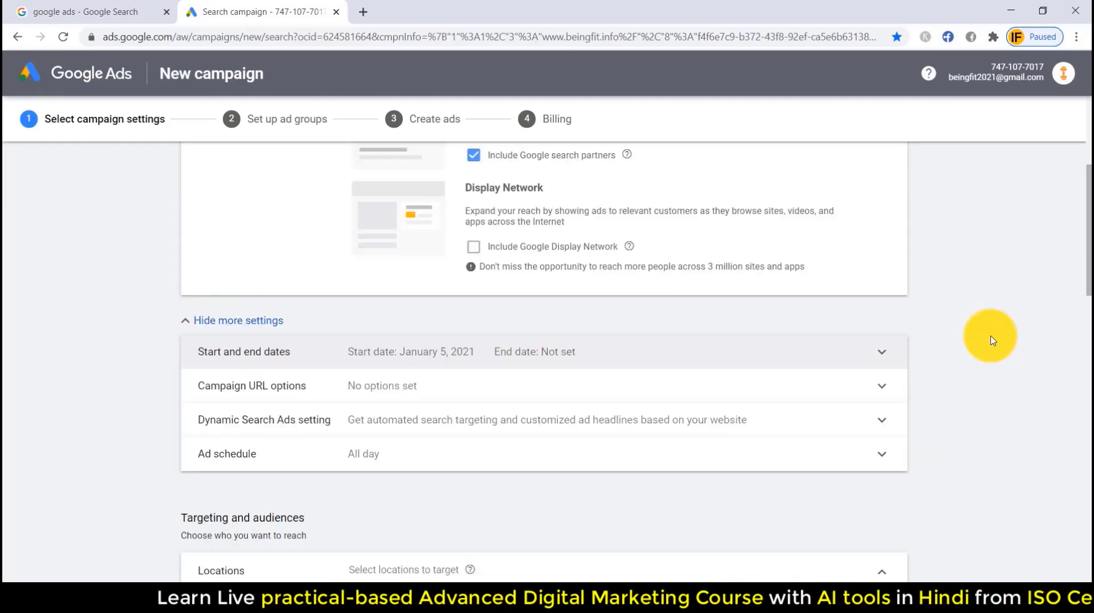
# Target the city of Mumbai, Maharashtra, India as a custom location for the campaign.
pyautogui.scroll(-5, 991, 340)
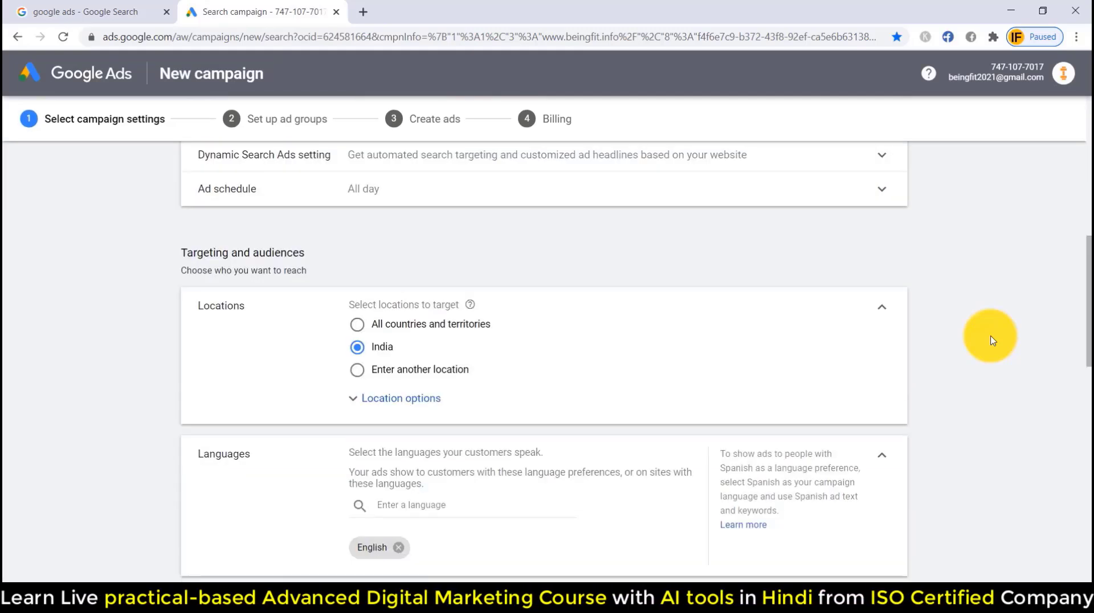
pyautogui.click(355, 326)
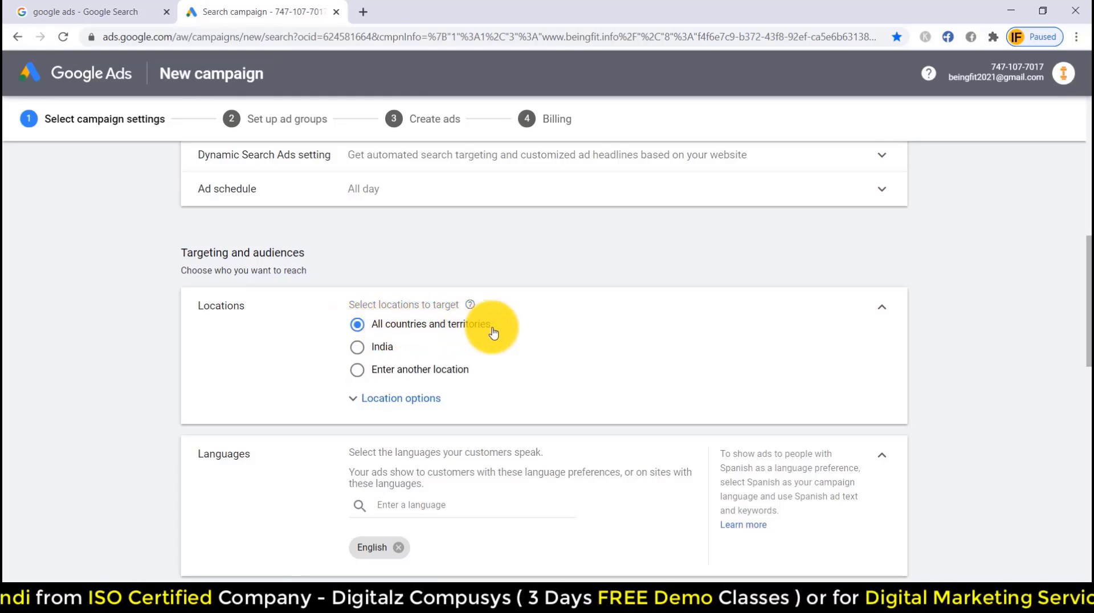
pyautogui.click(357, 349)
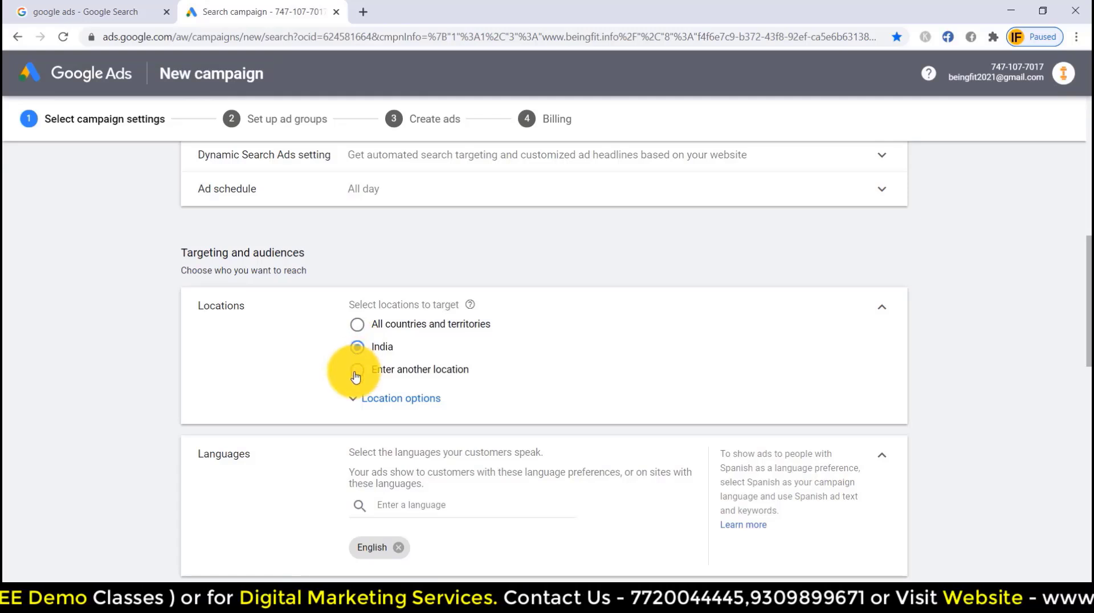
pyautogui.click(356, 373)
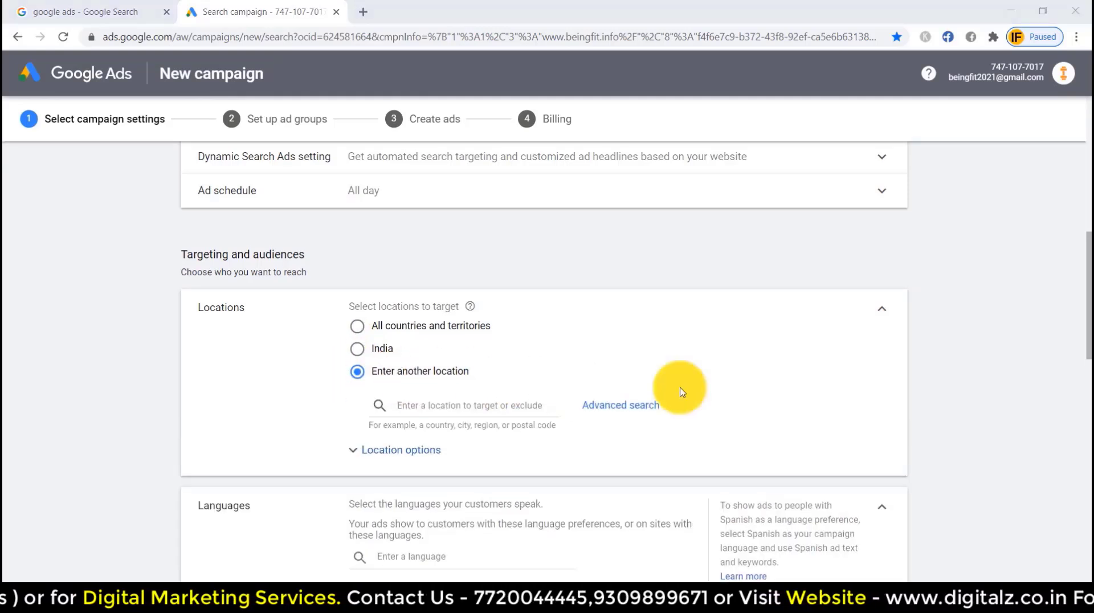
pyautogui.click(509, 402)
pyautogui.write('mu')
pyautogui.click(621, 439)
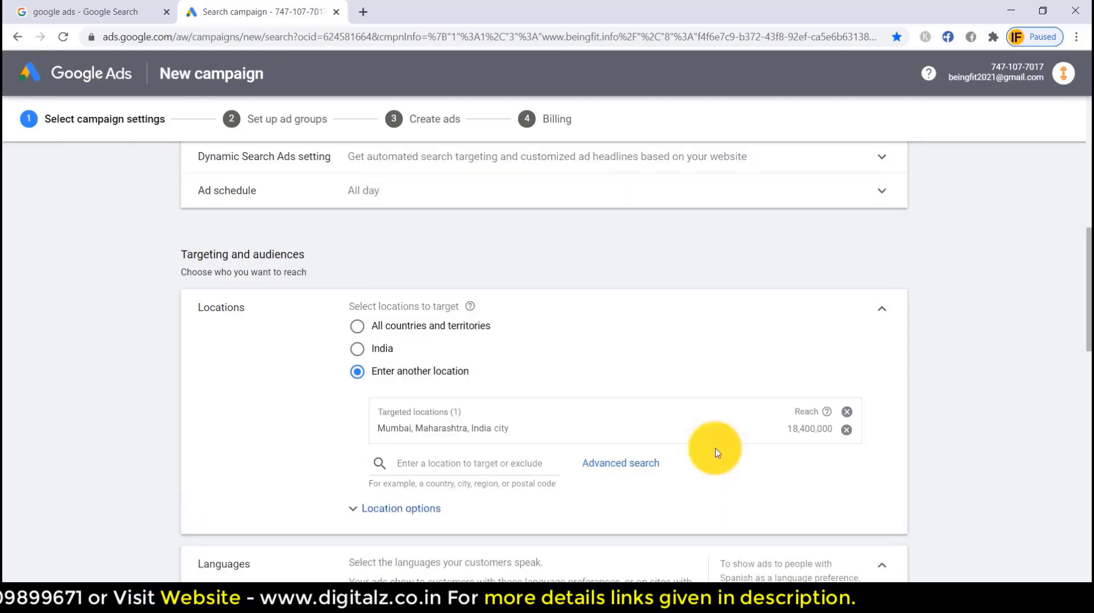
# Add a 20 mi radius target around Santacruz East, Mumbai, Maharashtra through the advanced location search.
pyautogui.click(631, 466)
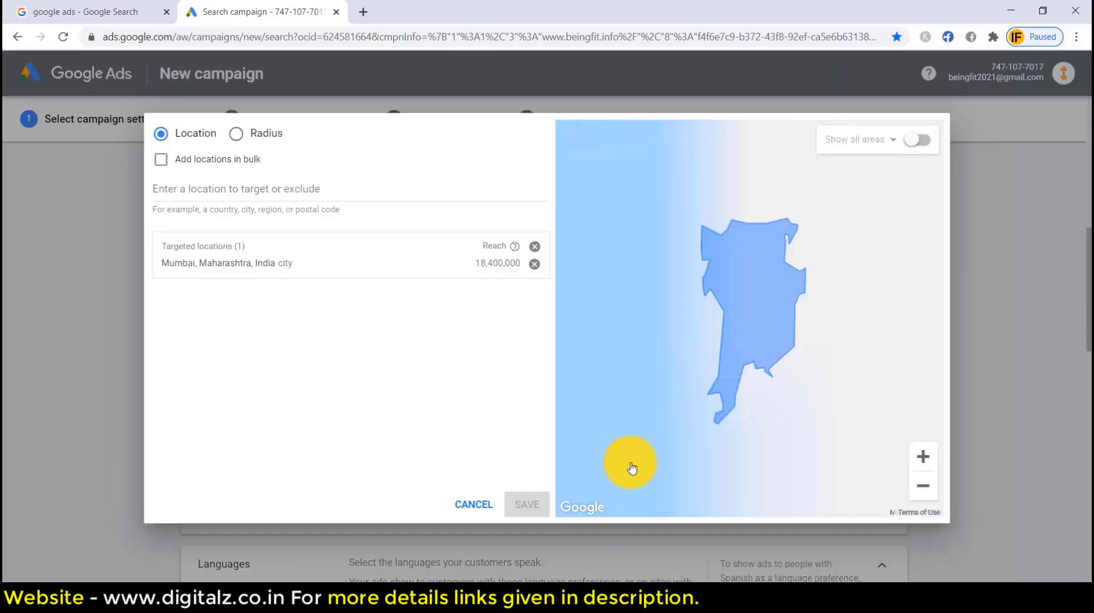
pyautogui.click(235, 136)
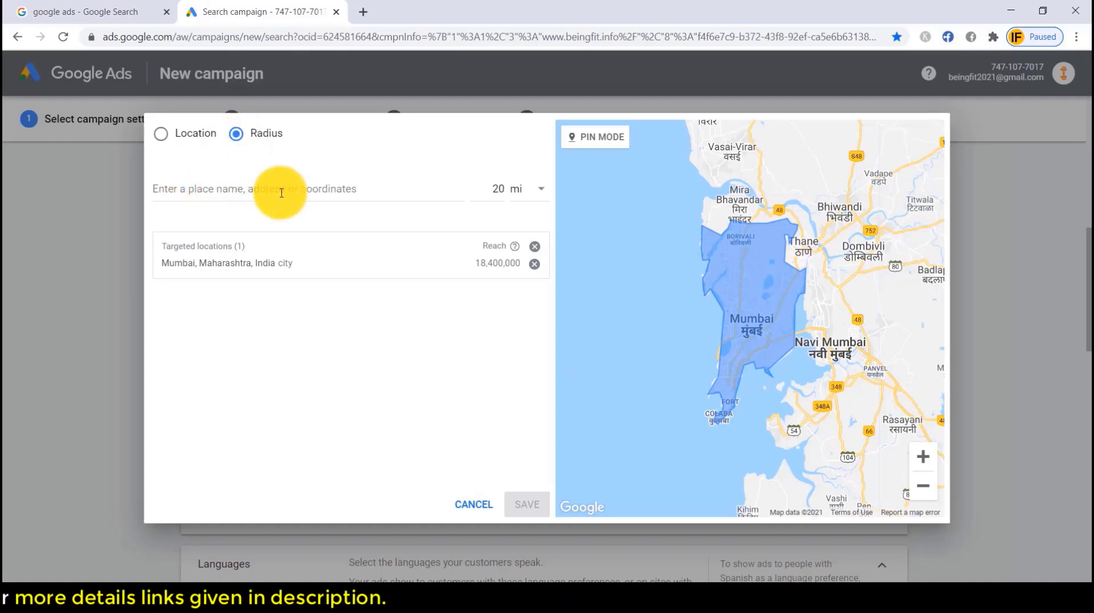
pyautogui.click(328, 190)
pyautogui.write('santa')
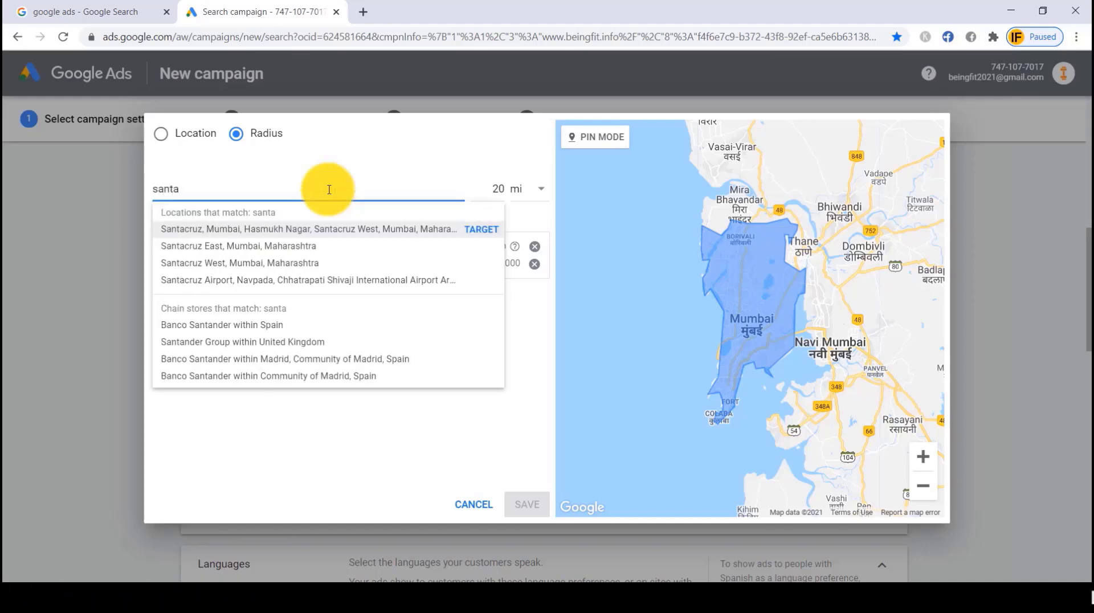
pyautogui.click(258, 245)
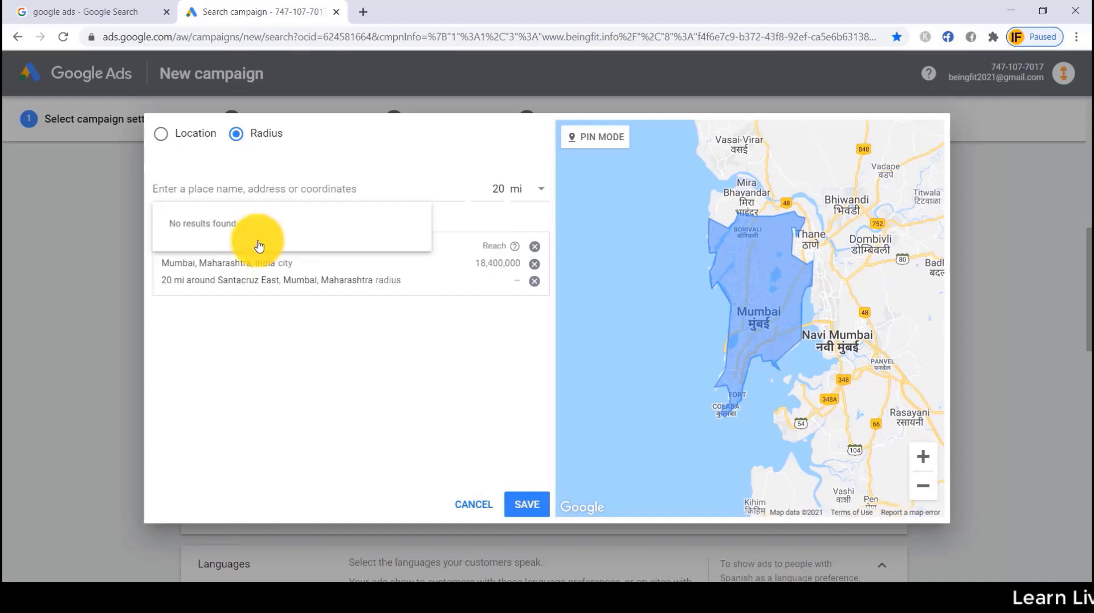
# Set the Santacruz East target radius to 5 km and save the locations without the Mumbai city target.
pyautogui.click(450, 278)
pyautogui.write('5')
pyautogui.click(499, 307)
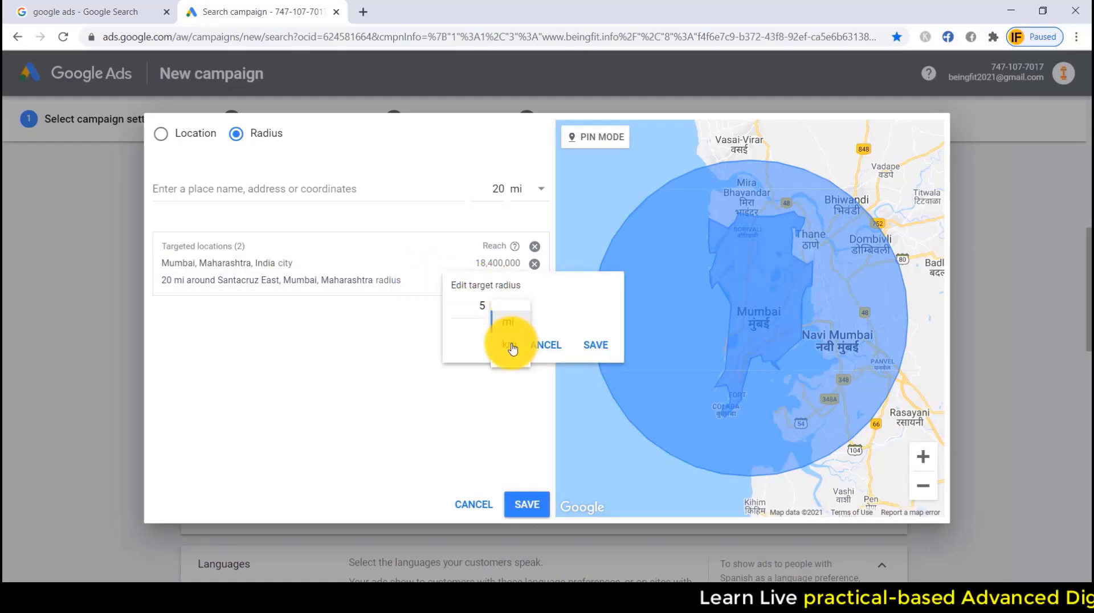
pyautogui.click(508, 342)
pyautogui.click(596, 344)
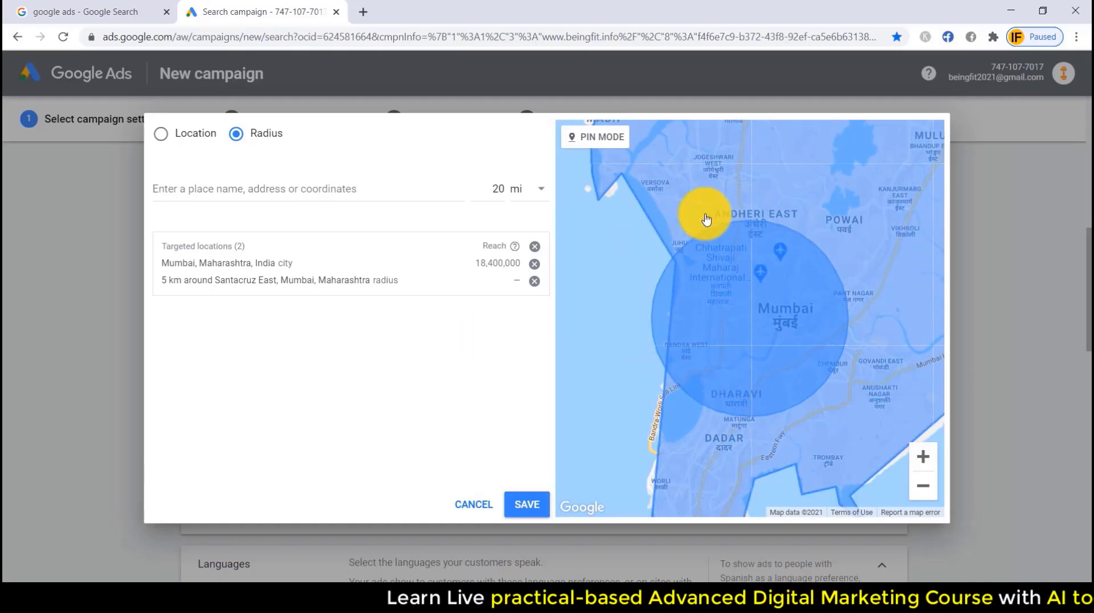
pyautogui.click(534, 263)
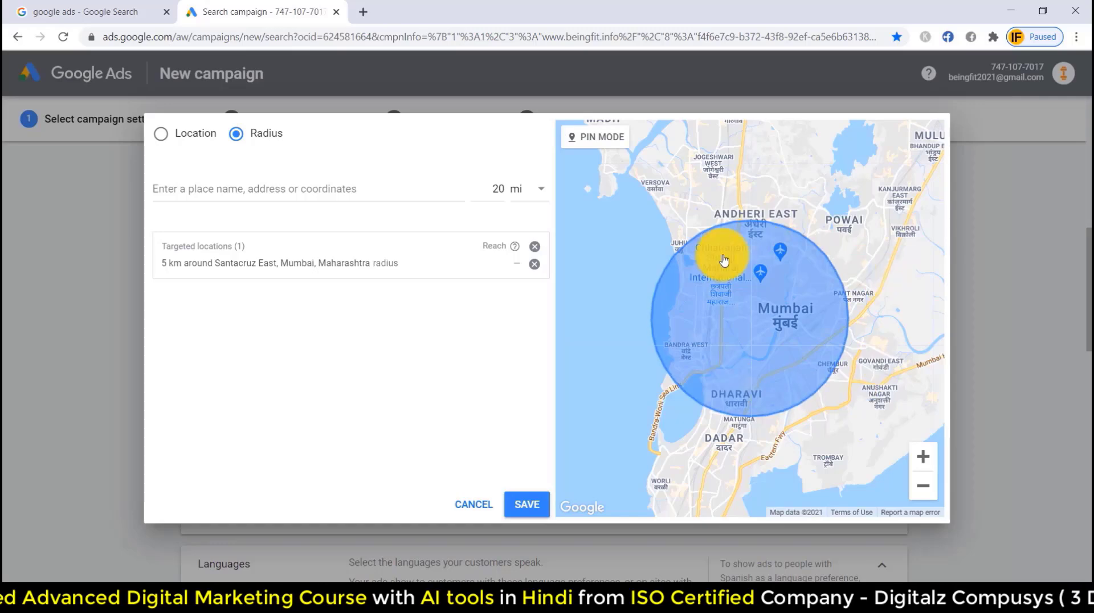
pyautogui.click(528, 504)
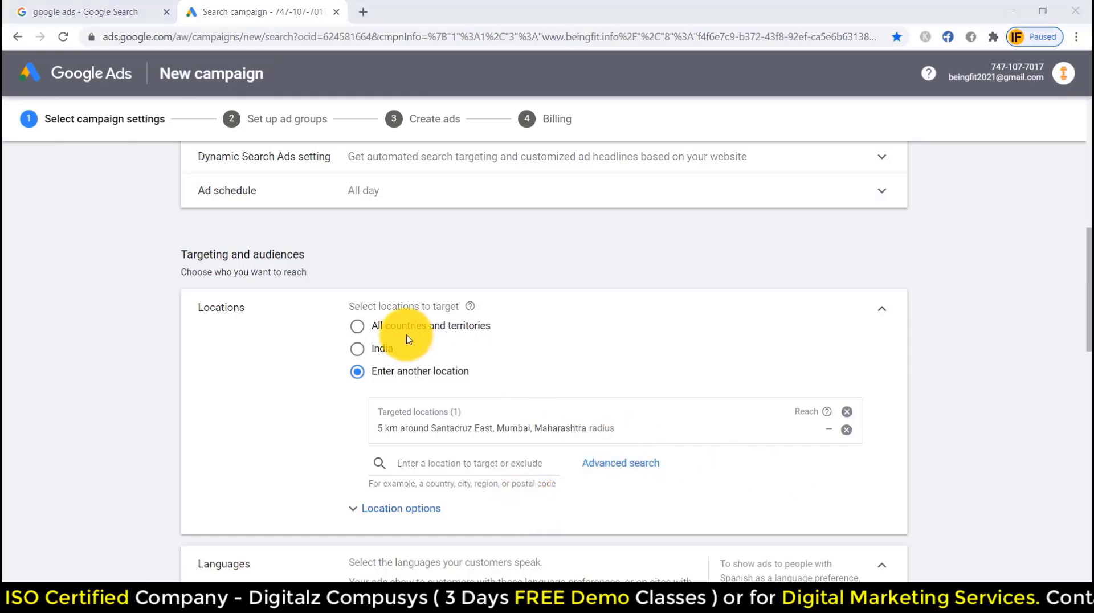
# Target India with the Presence or interest (recommended) location option after trying the Presence and Search interest options.
pyautogui.click(361, 352)
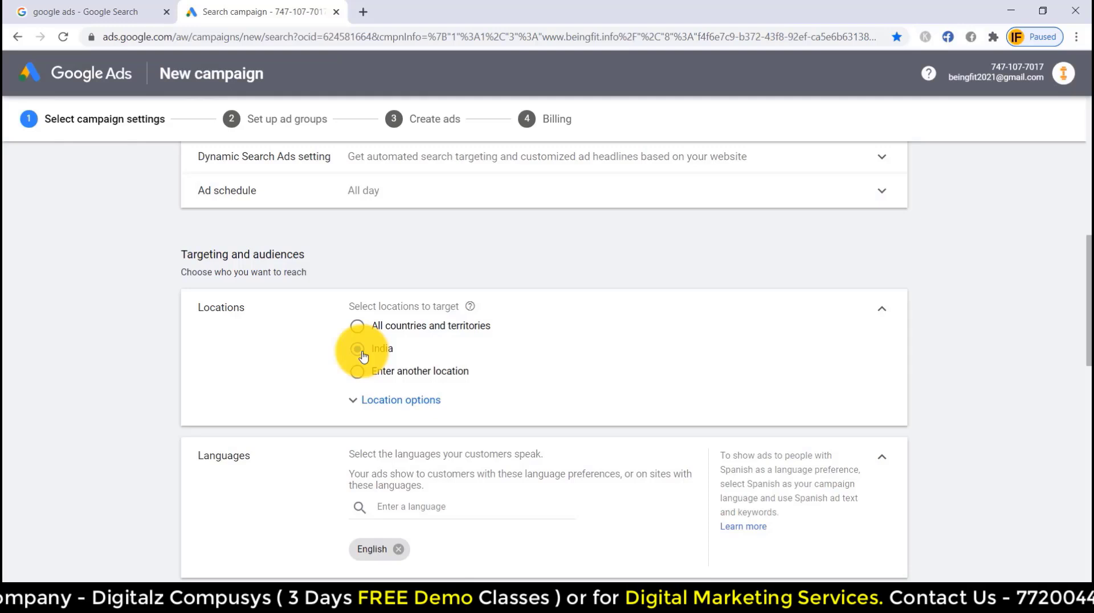
pyautogui.click(378, 400)
pyautogui.scroll(-2, 370, 398)
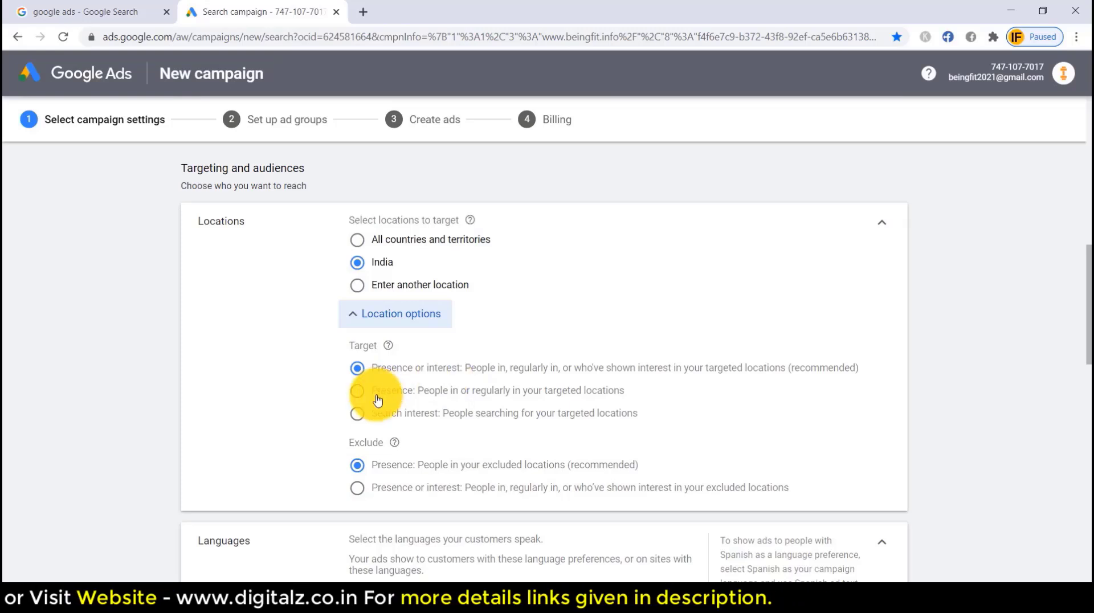
pyautogui.click(358, 393)
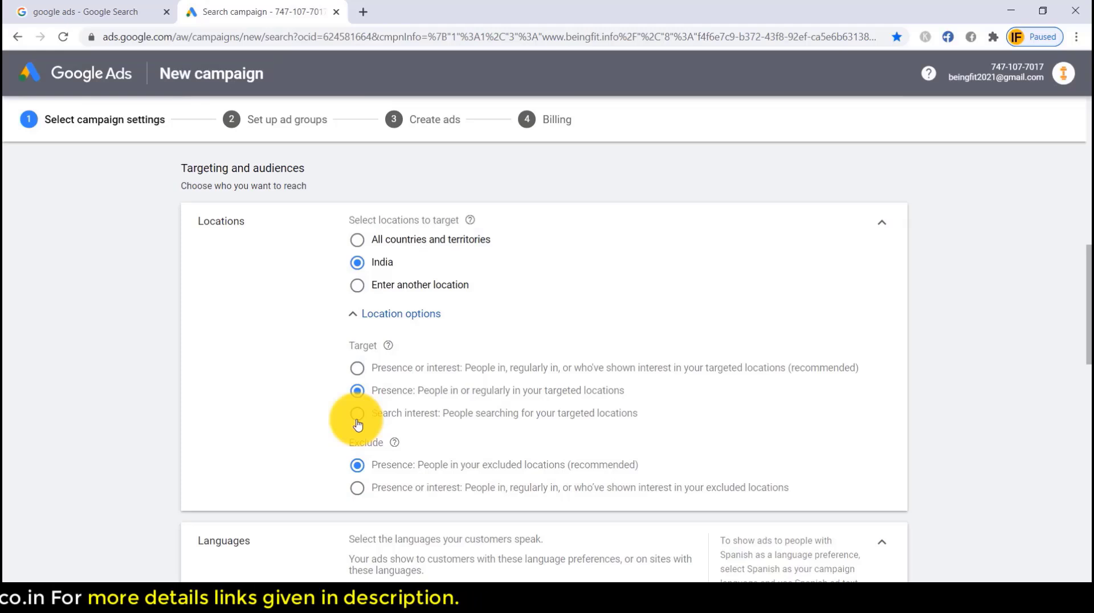
pyautogui.click(358, 422)
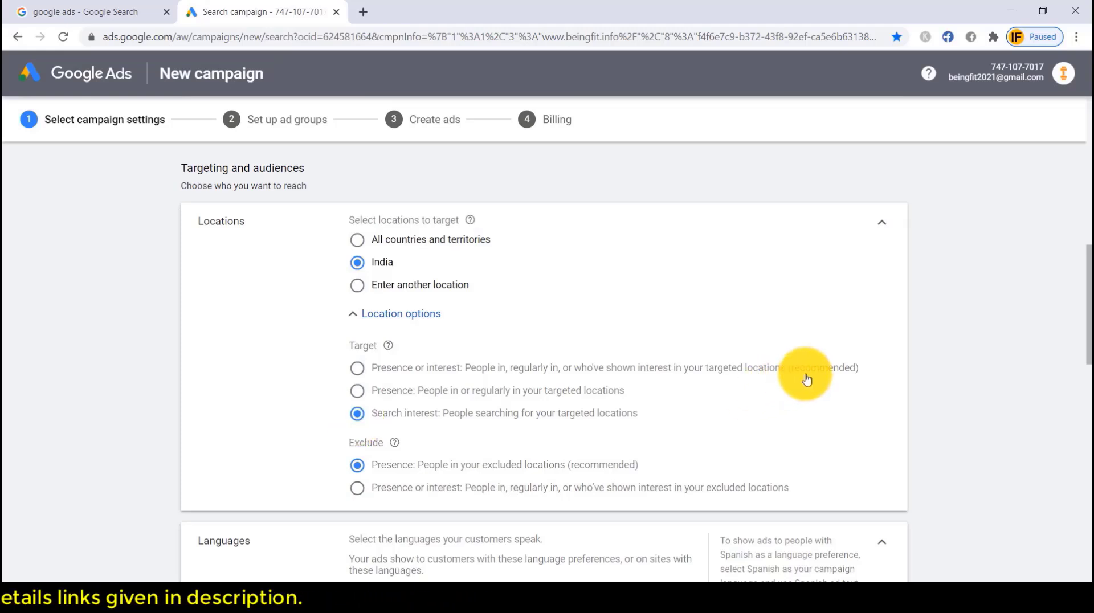
pyautogui.click(358, 368)
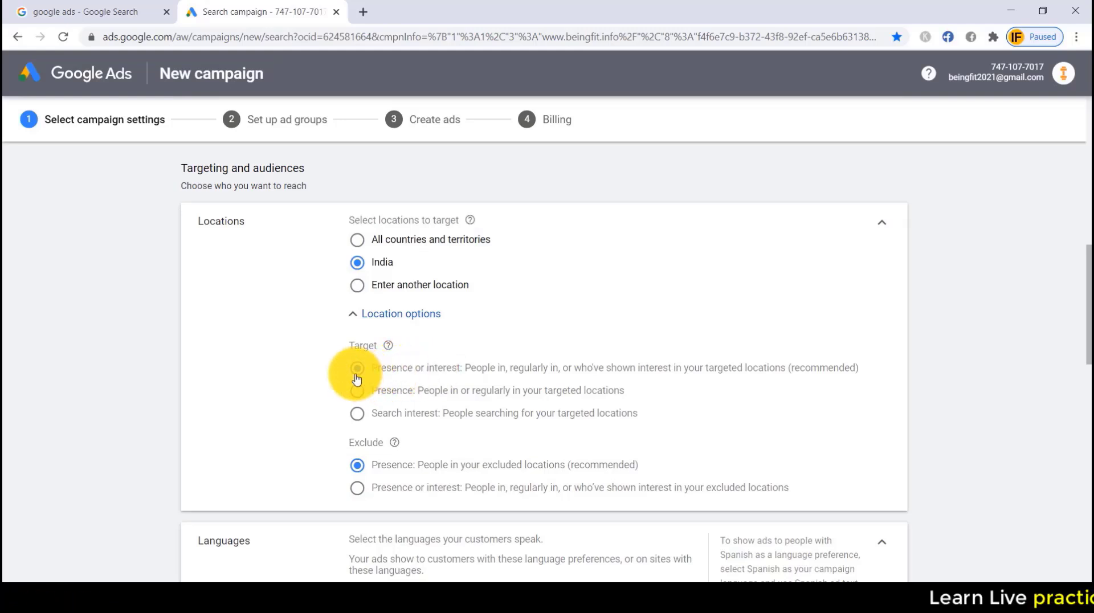
pyautogui.scroll(-2, 357, 379)
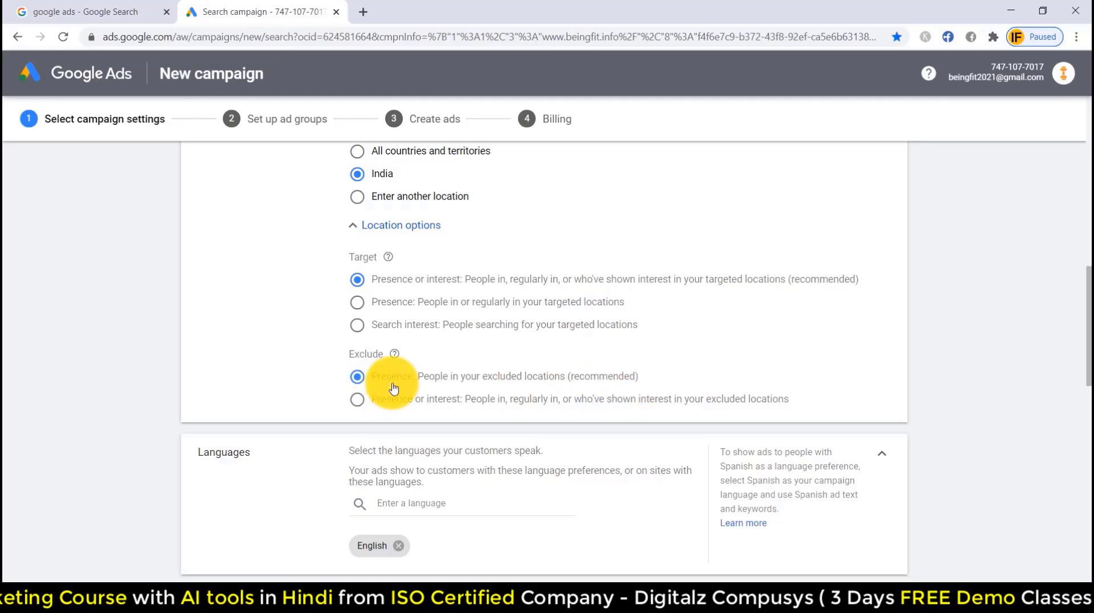
pyautogui.click(399, 226)
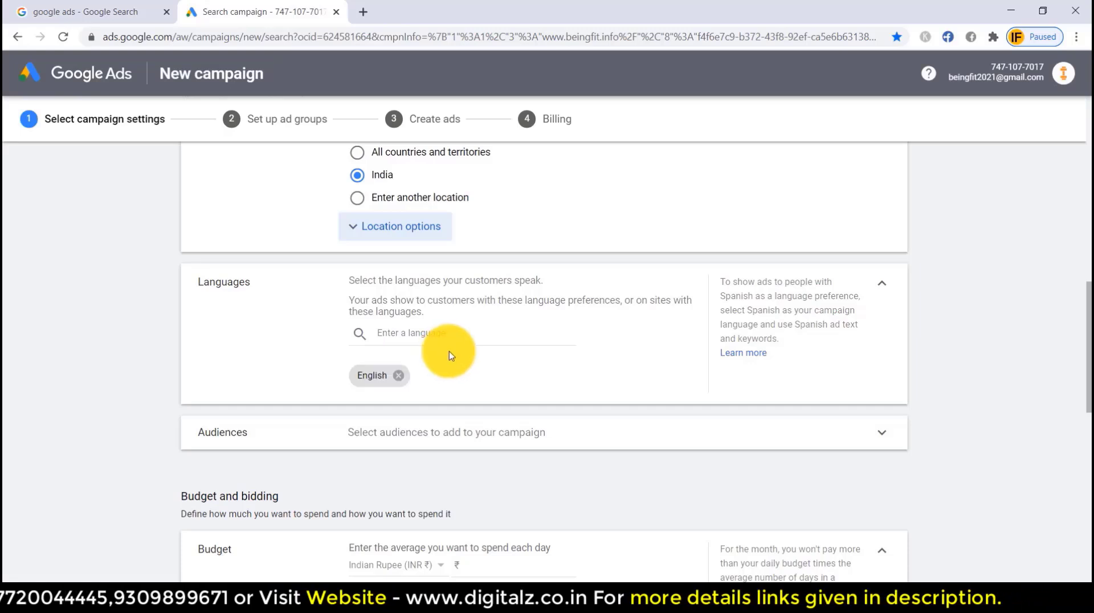
# Examine the audience selection and the Targeting and Observation settings available for the campaign.
pyautogui.click(872, 431)
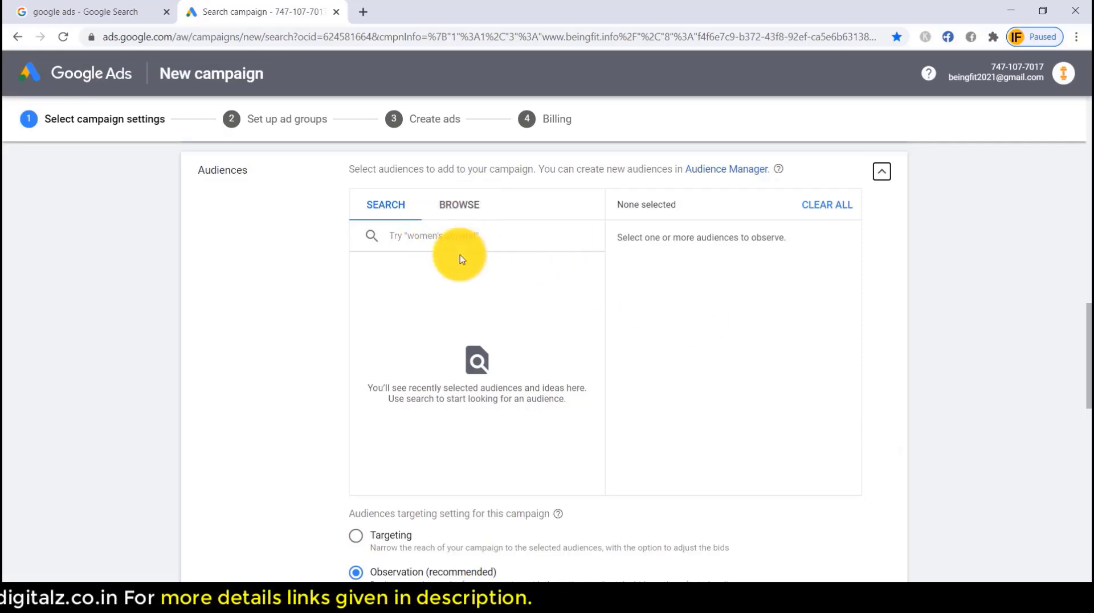
pyautogui.scroll(-2, 640, 323)
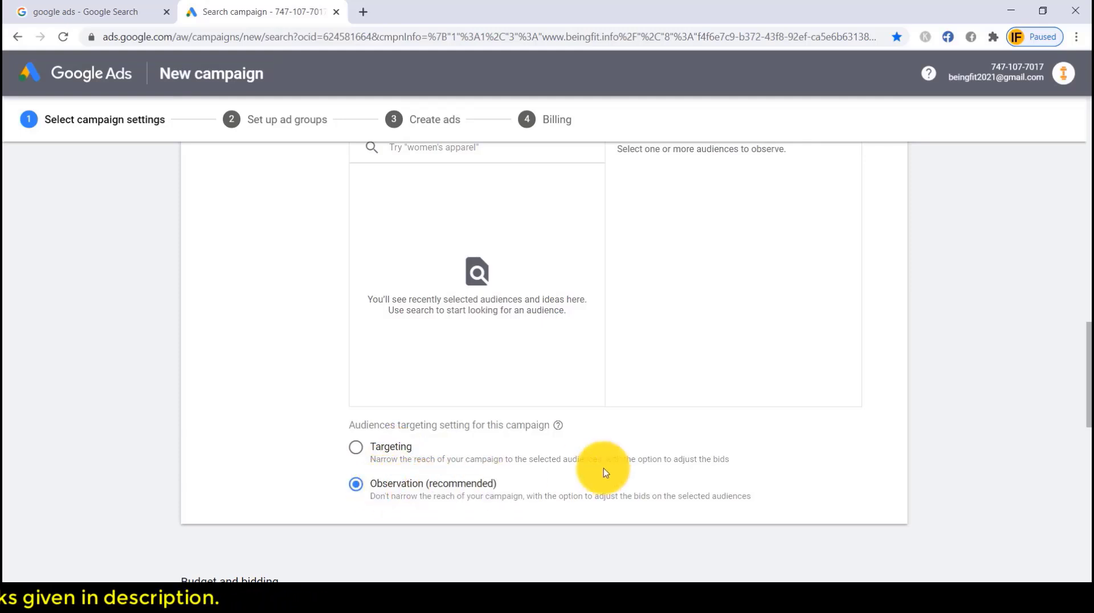
pyautogui.scroll(2, 839, 390)
pyautogui.click(883, 176)
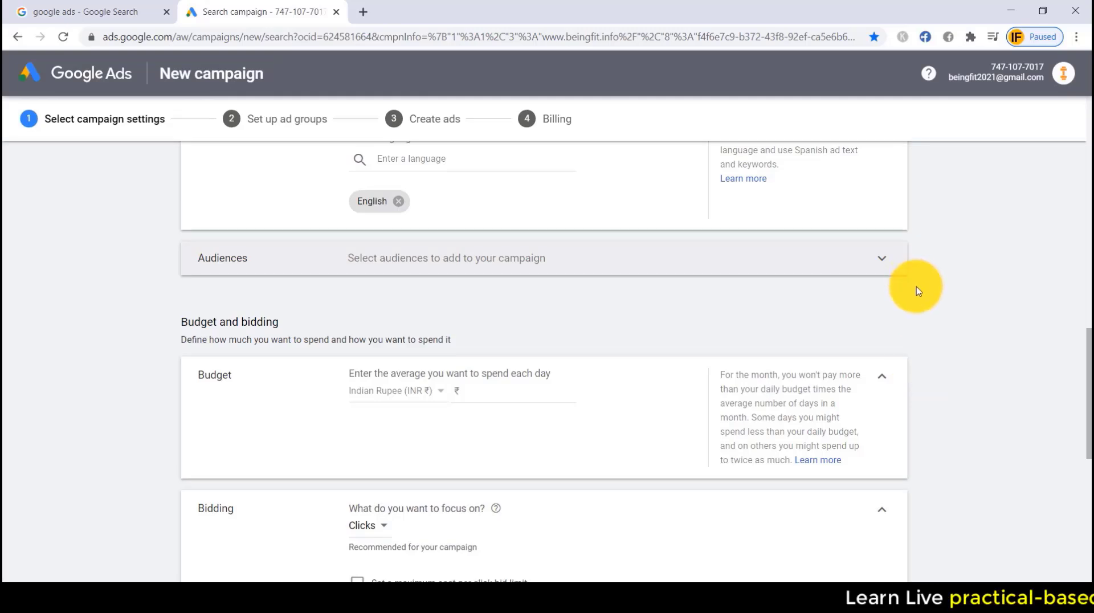
# Set the average daily budget to ₹1,000 and keep Clicks as the bidding focus.
pyautogui.scroll(-2, 915, 288)
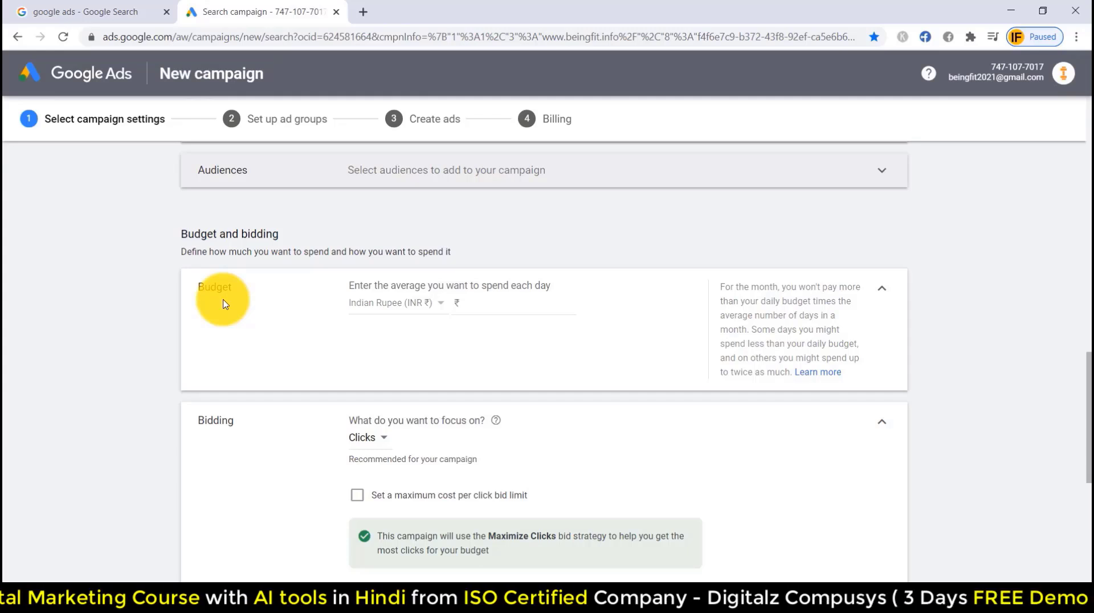
pyautogui.click(483, 306)
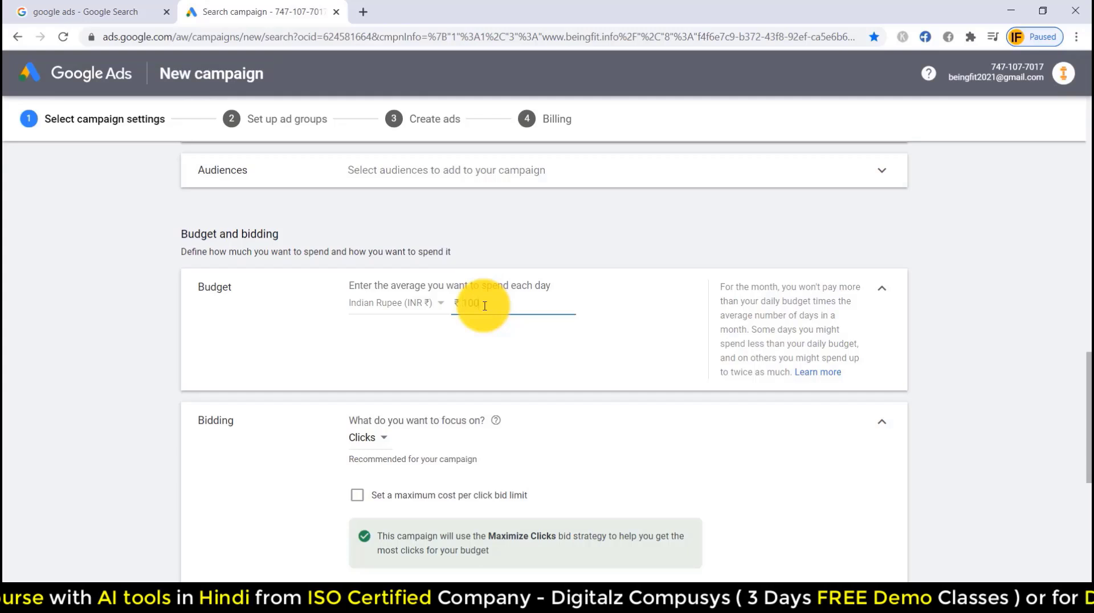
pyautogui.write('1000')
pyautogui.click(195, 420)
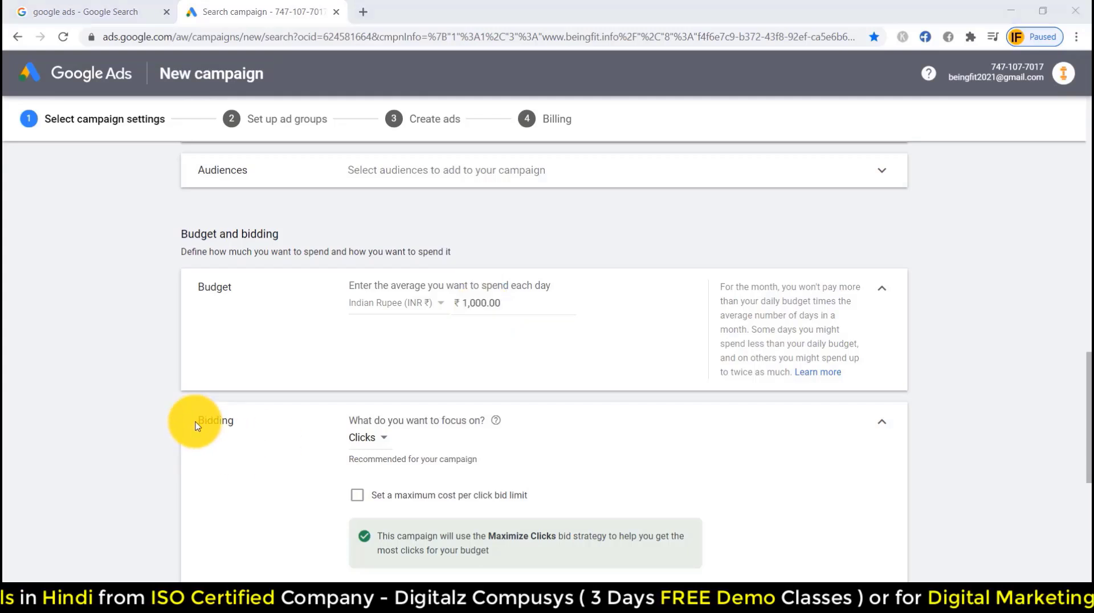
pyautogui.click(386, 439)
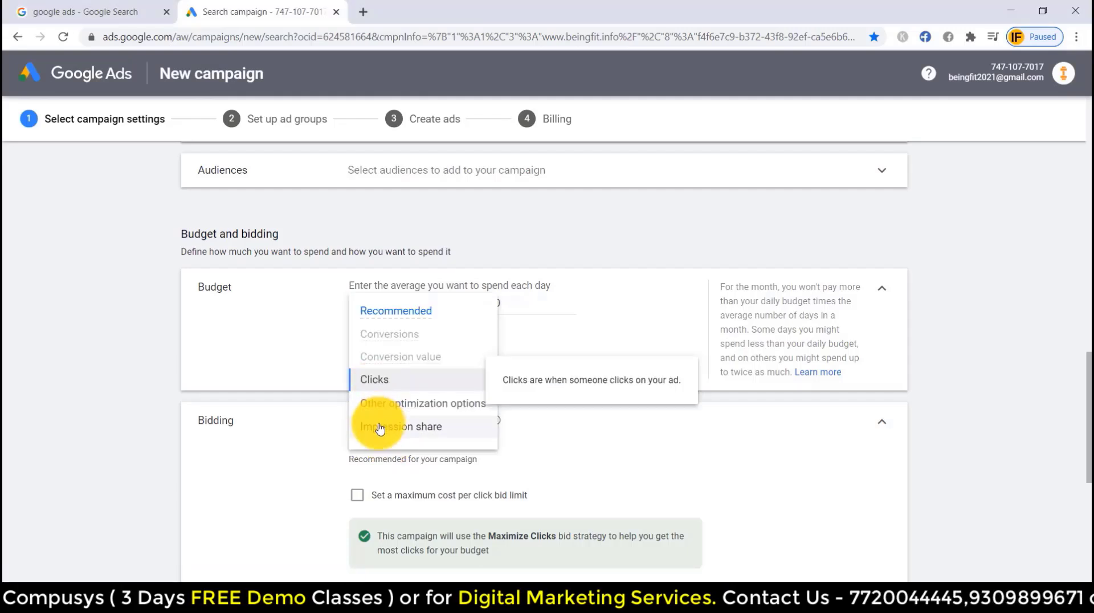
pyautogui.click(402, 379)
# Try a maximum cost per click bid limit of ₹14 for the campaign's bidding.
pyautogui.scroll(-3, 406, 382)
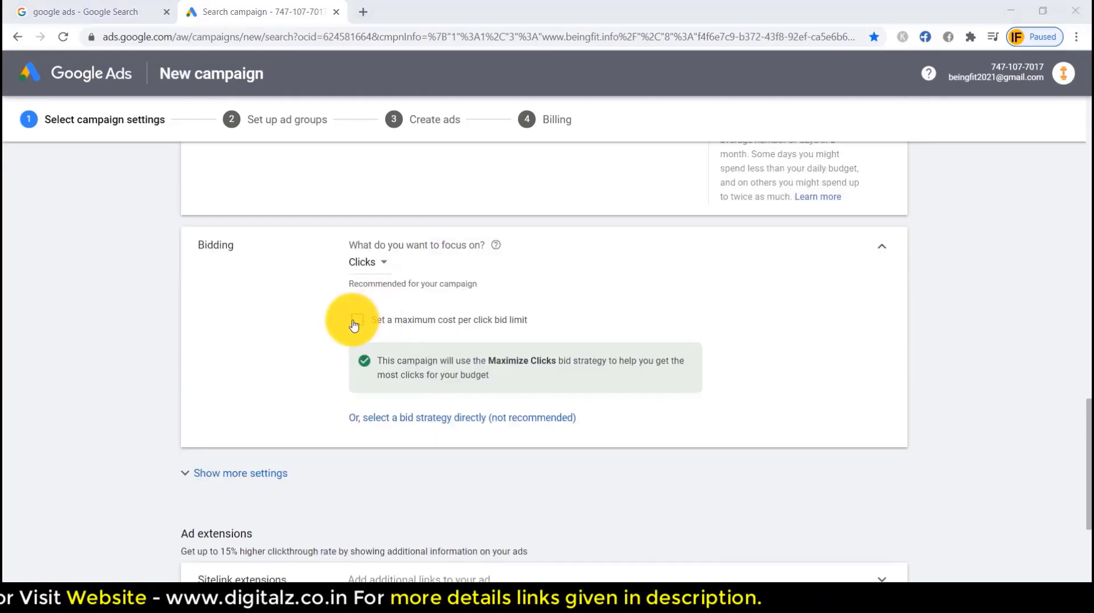
pyautogui.click(355, 321)
pyautogui.click(372, 358)
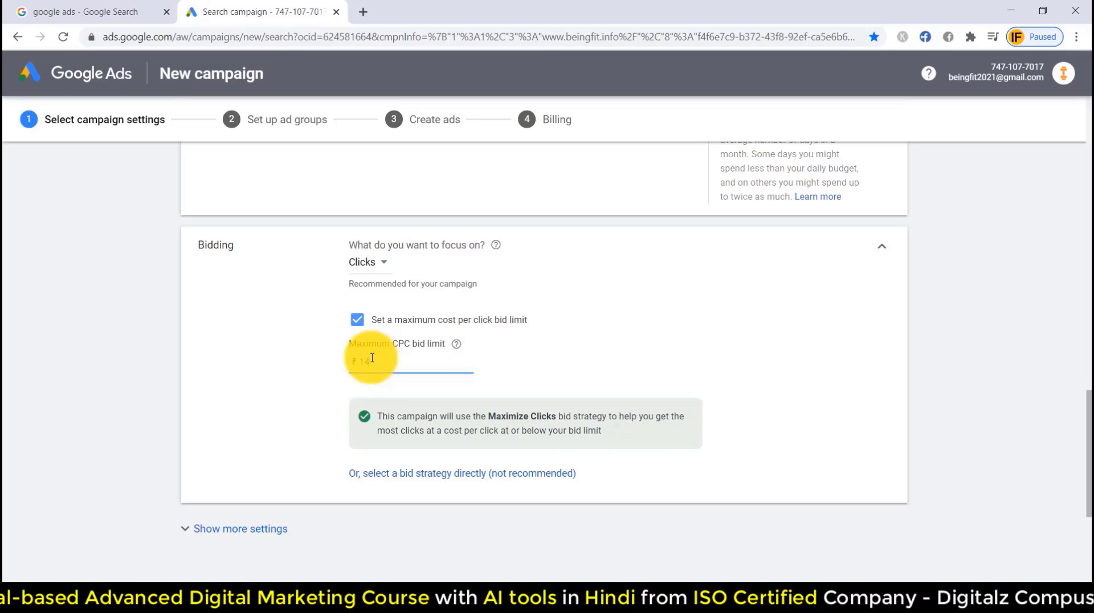
pyautogui.click(515, 320)
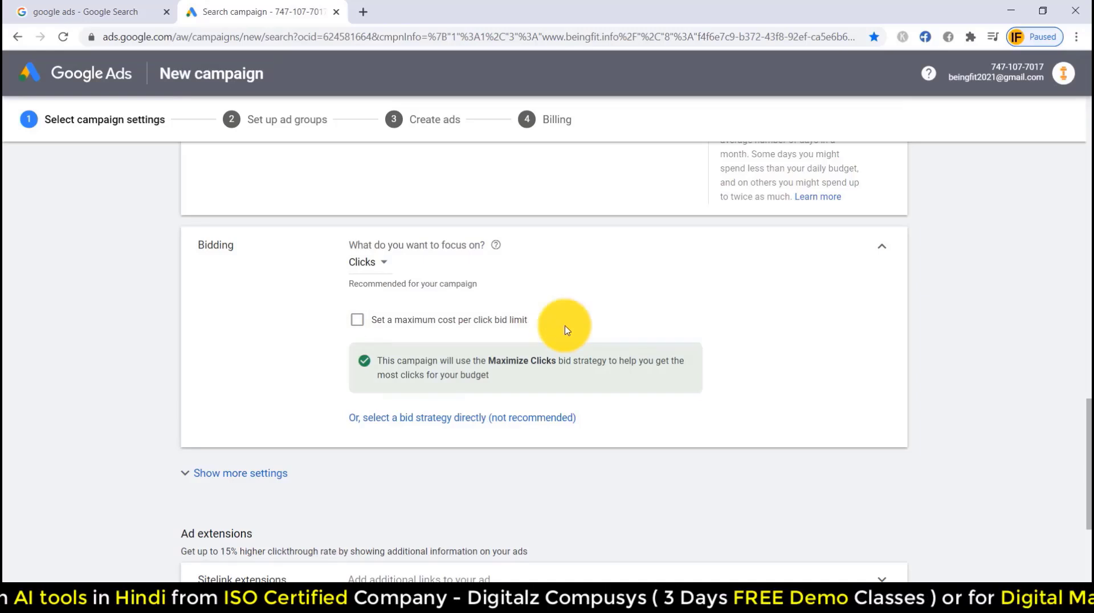
# Show the additional conversion and ad rotation settings, and save the campaign settings without adding ad extensions.
pyautogui.scroll(-3, 567, 329)
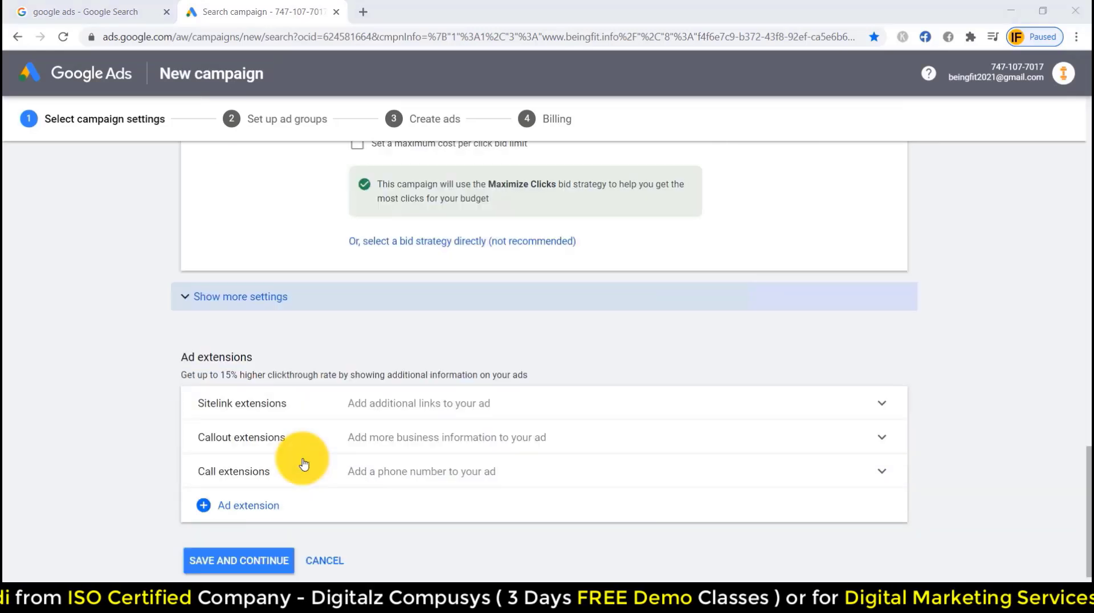
pyautogui.click(222, 307)
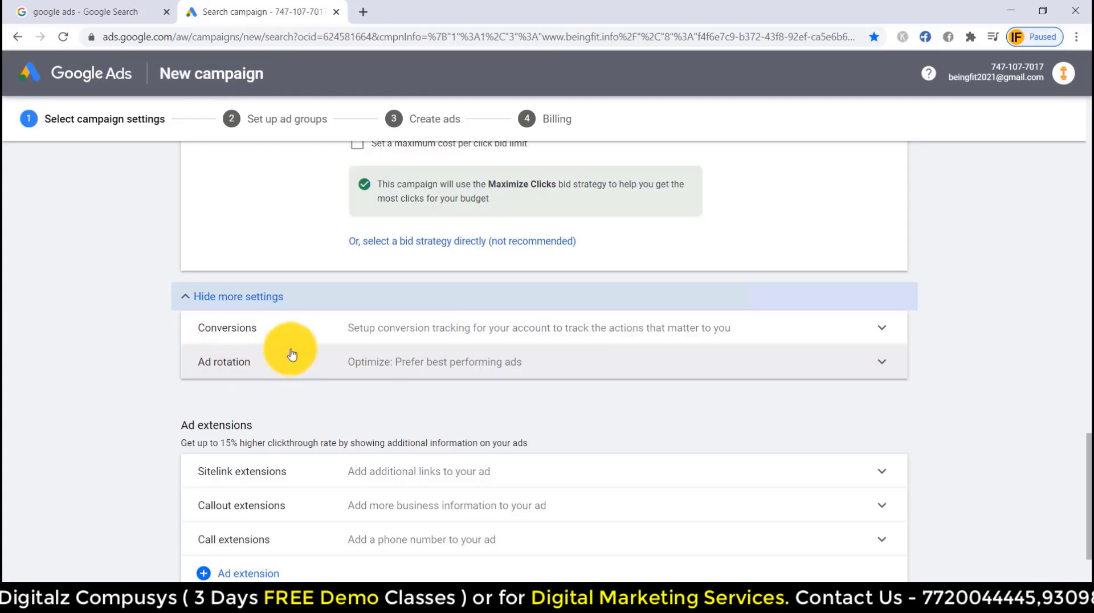
pyautogui.scroll(-2, 213, 351)
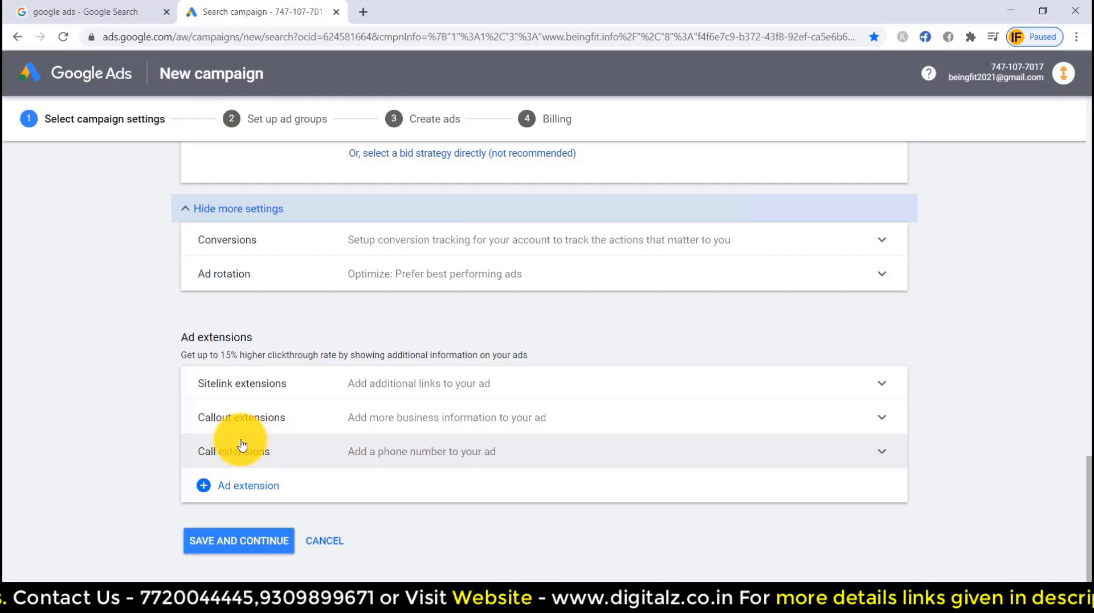
pyautogui.click(245, 542)
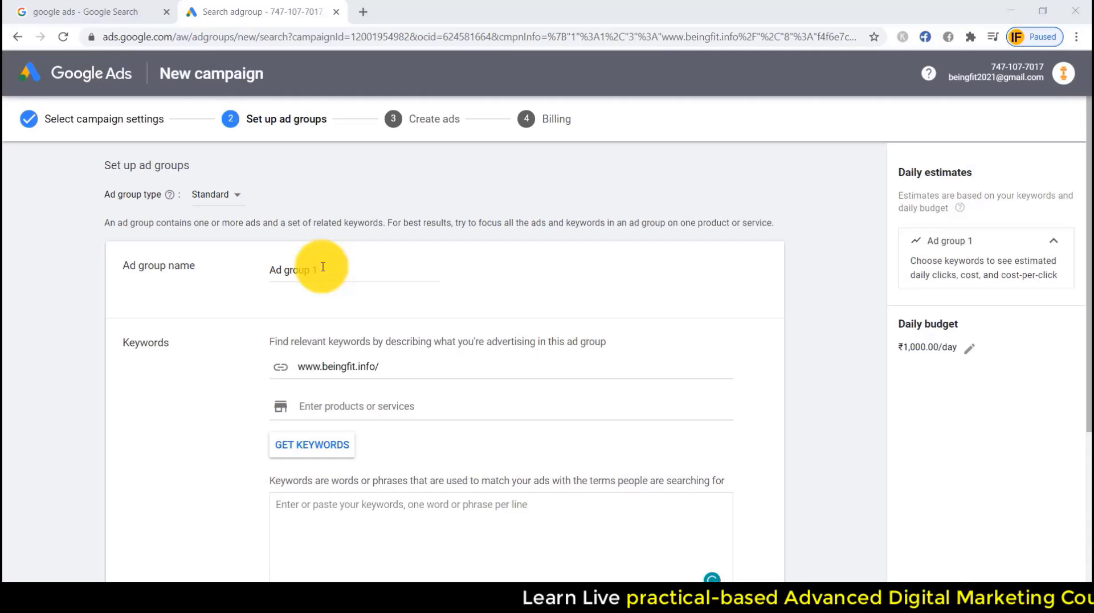
# Generate keyword suggestions for Ad group 1 from the product or service "weight loss at home".
pyautogui.scroll(-2, 322, 267)
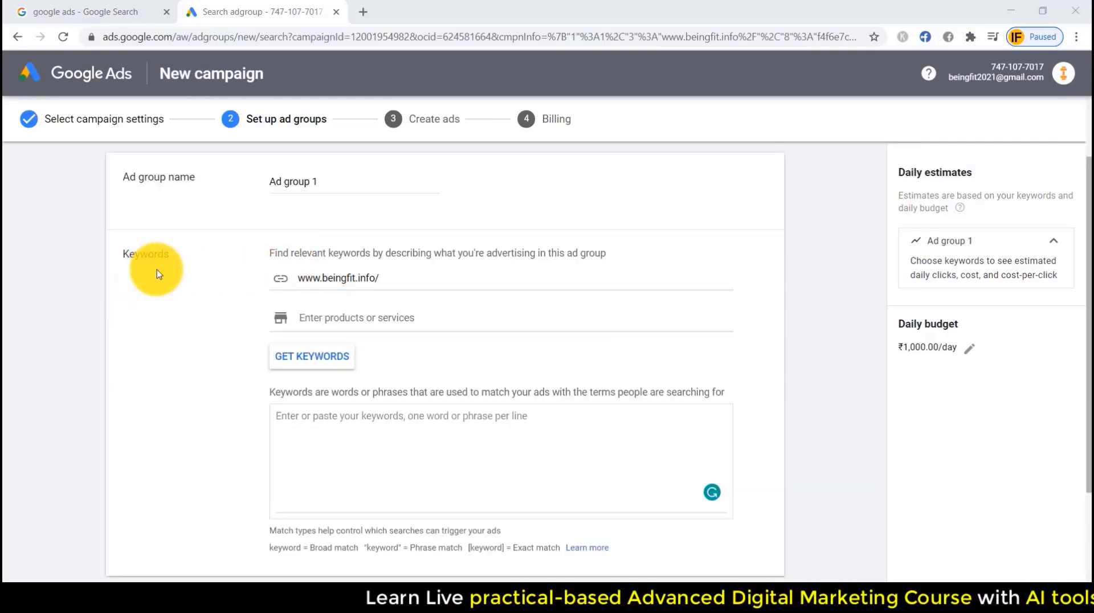
pyautogui.click(317, 317)
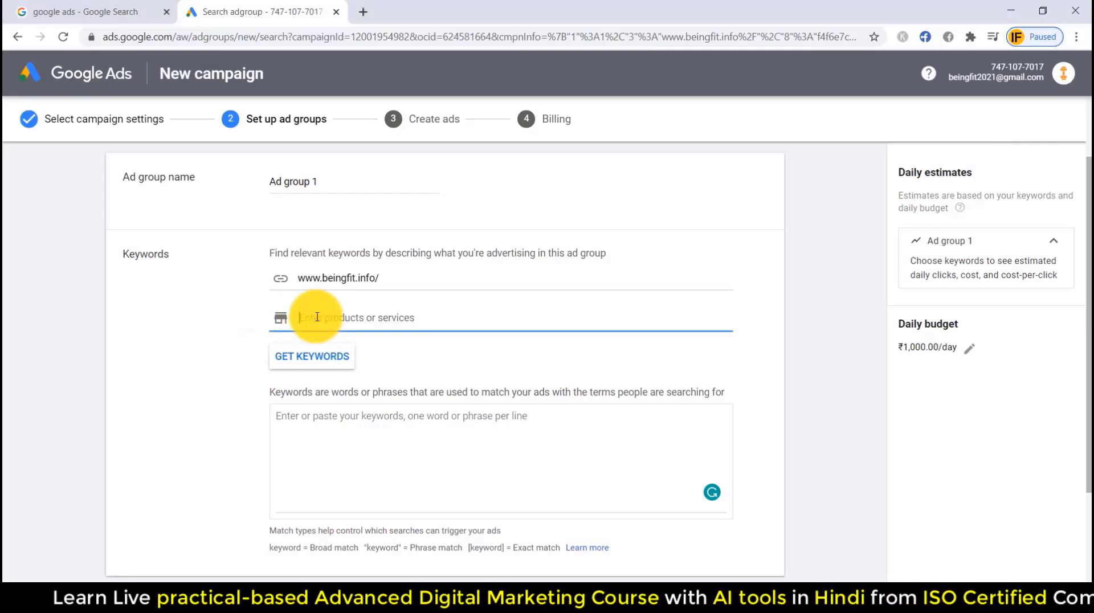
pyautogui.write('weight loss at home')
pyautogui.press('Return')
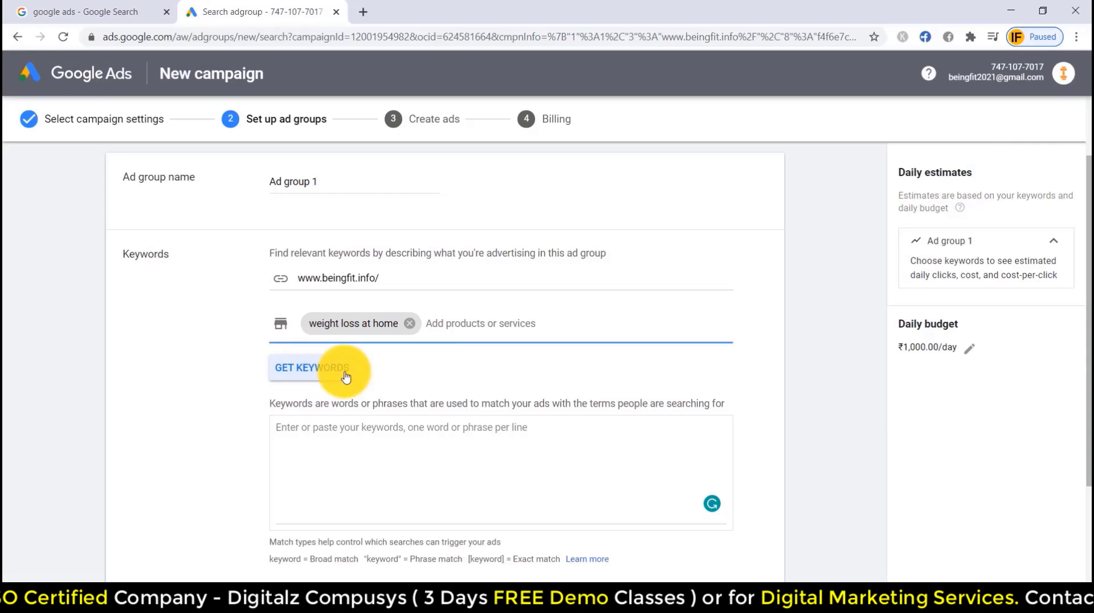
pyautogui.click(323, 370)
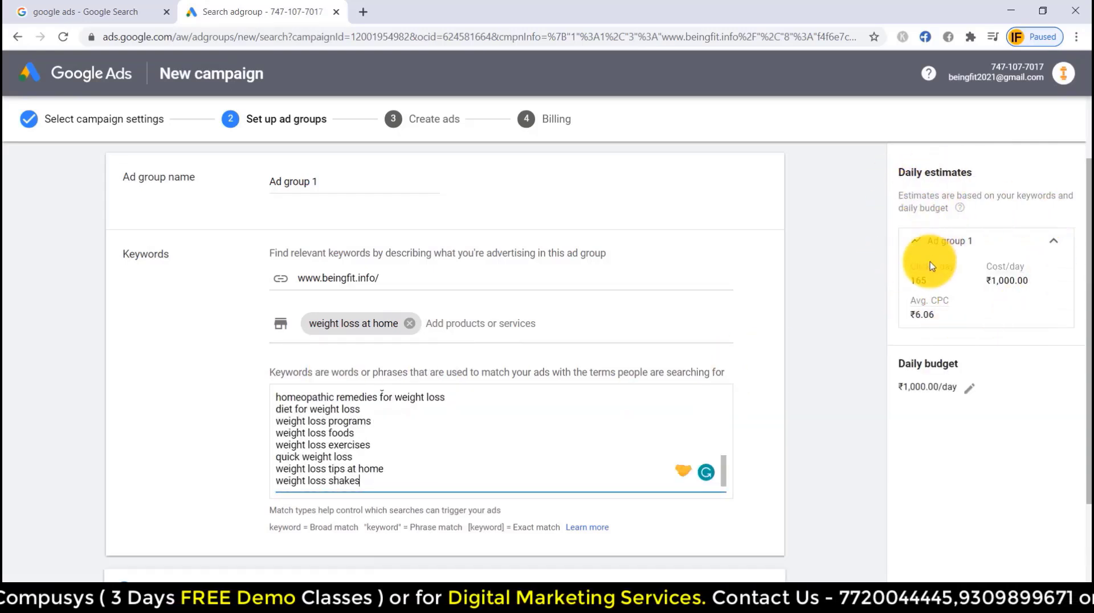
pyautogui.moveTo(1006, 271)
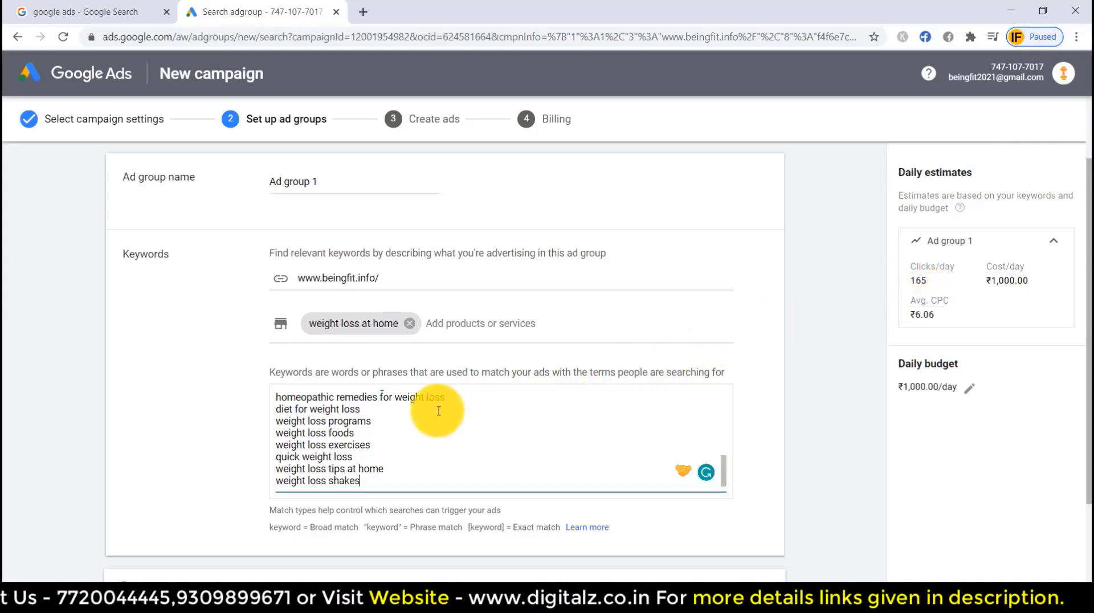
# Remove "weight loss shakes" from the Ad group 1 keywords and save the ad group to continue to ad creation.
pyautogui.scroll(-2, 435, 410)
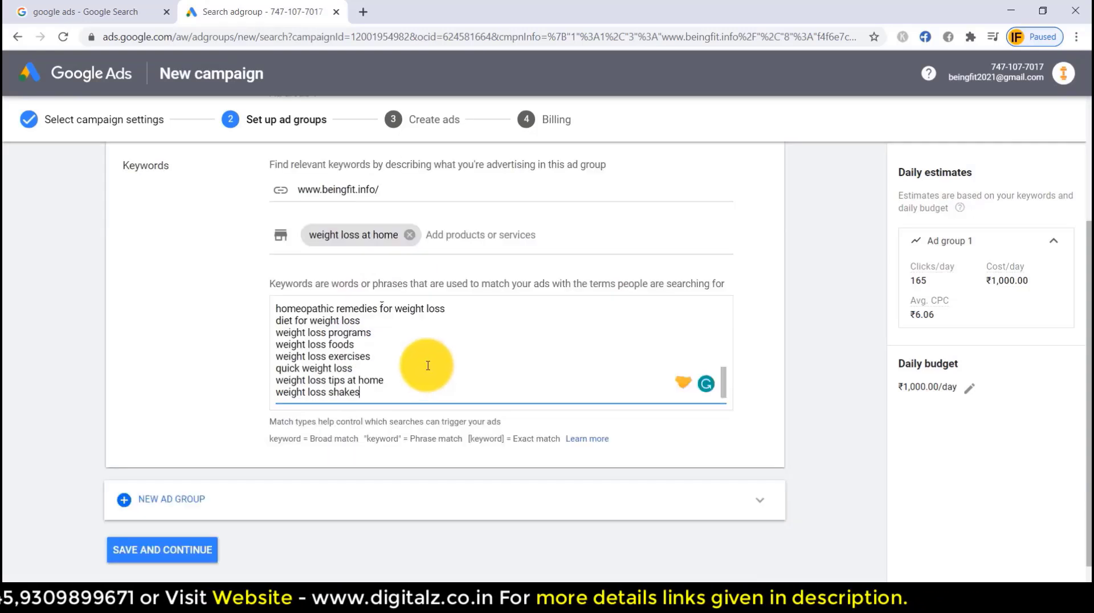
pyautogui.tripleClick(363, 388)
pyautogui.press('BackSpace')
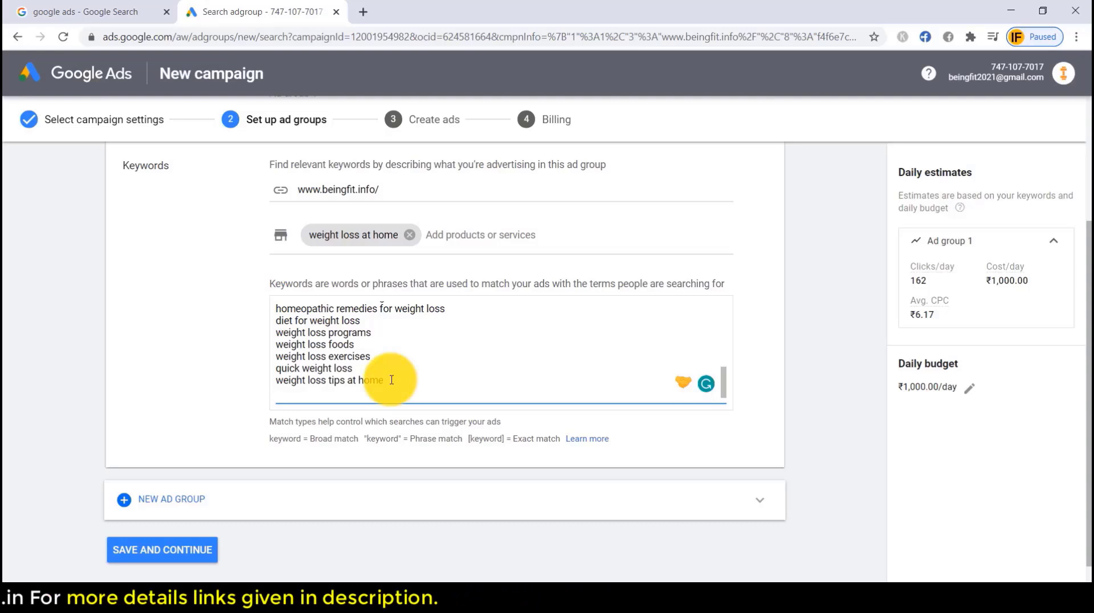
pyautogui.click(160, 550)
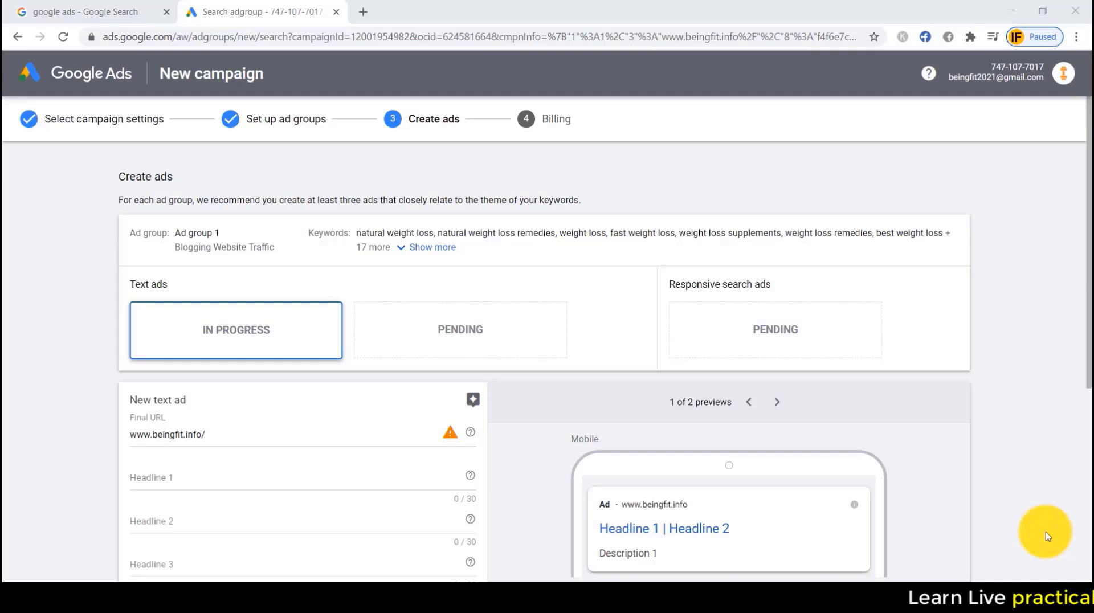
# Open beingfit.info in a new browser tab and go to its article "Top 10 Benefits Of Doing Skipping For Weight Loss At Home".
pyautogui.scroll(-3, 947, 400)
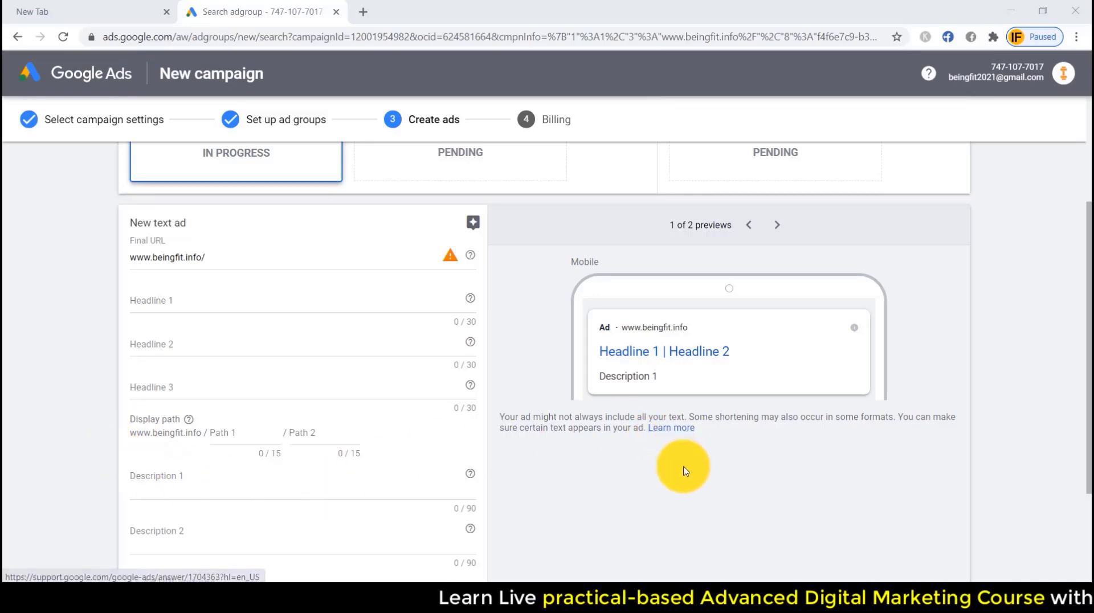
pyautogui.click(215, 255)
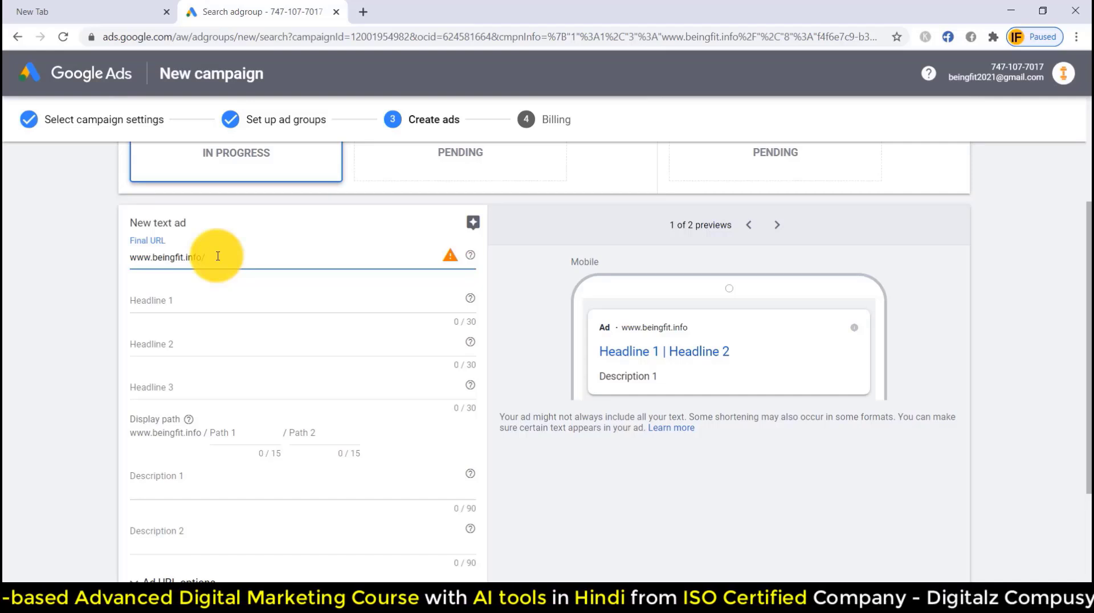
pyautogui.click(363, 12)
pyautogui.write('beingfit.info')
pyautogui.press('Return')
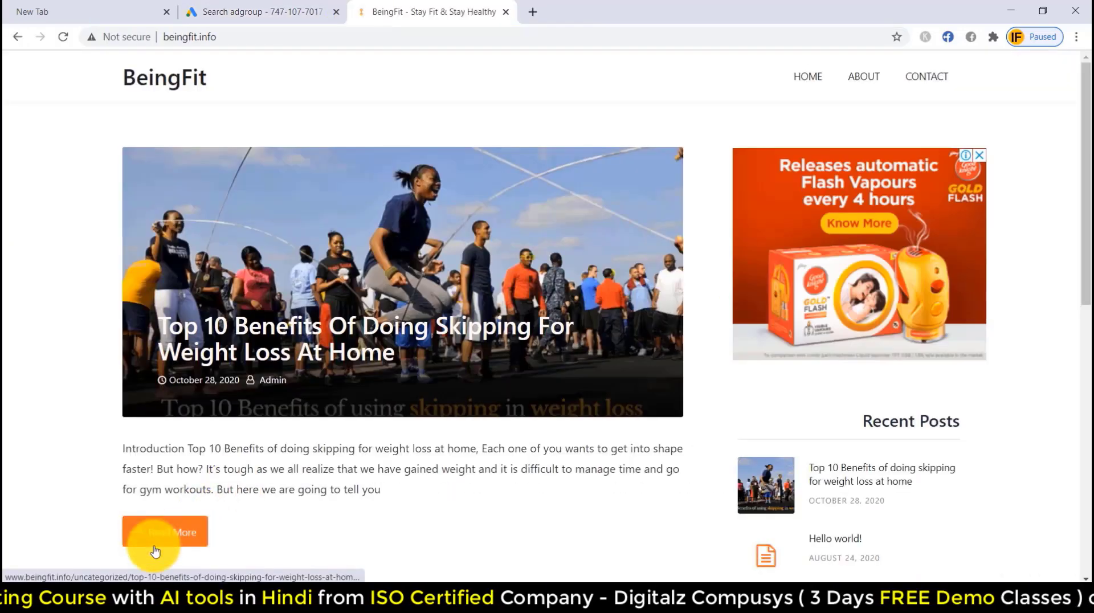
pyautogui.click(188, 532)
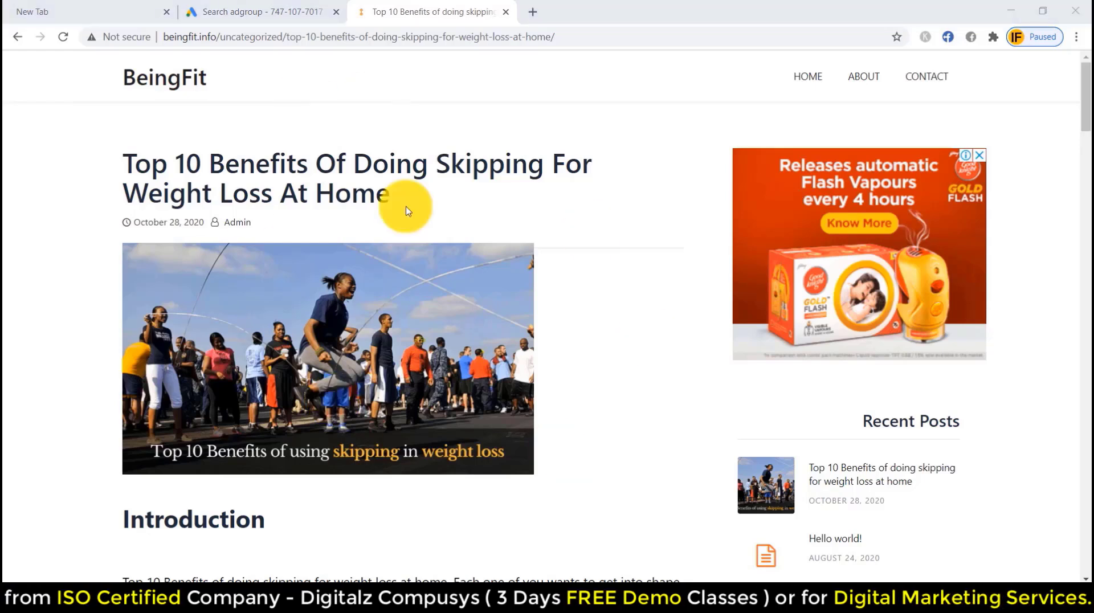
# Copy the skipping article's web address into the Final URL of the new text ad.
pyautogui.click(428, 38)
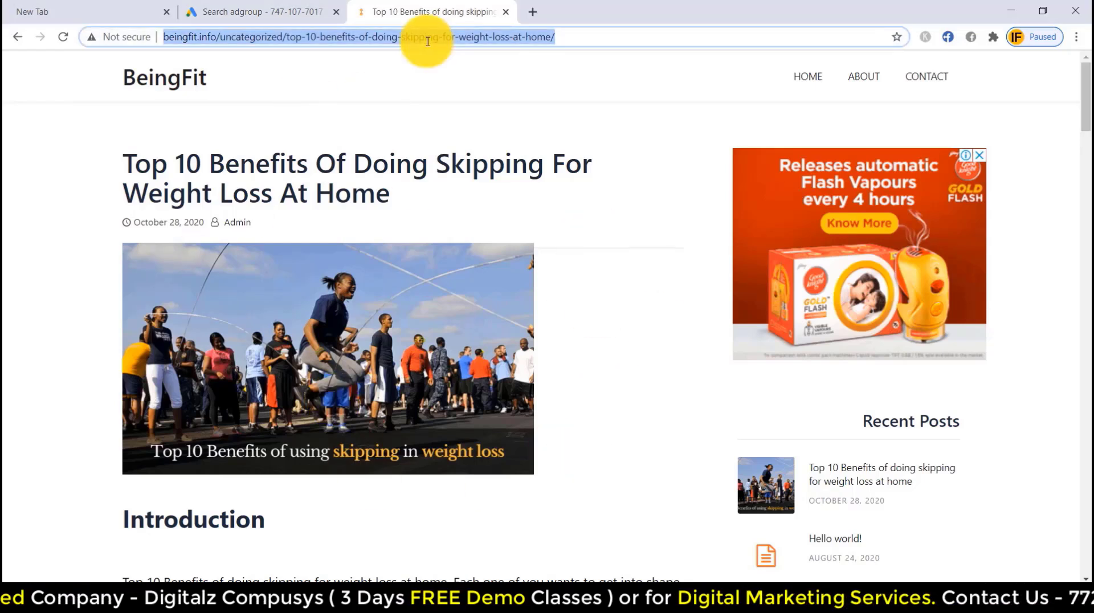
pyautogui.hotkey('ctrl', 'c')
pyautogui.click(264, 11)
pyautogui.click(132, 260)
pyautogui.hotkey('ctrl', 'v')
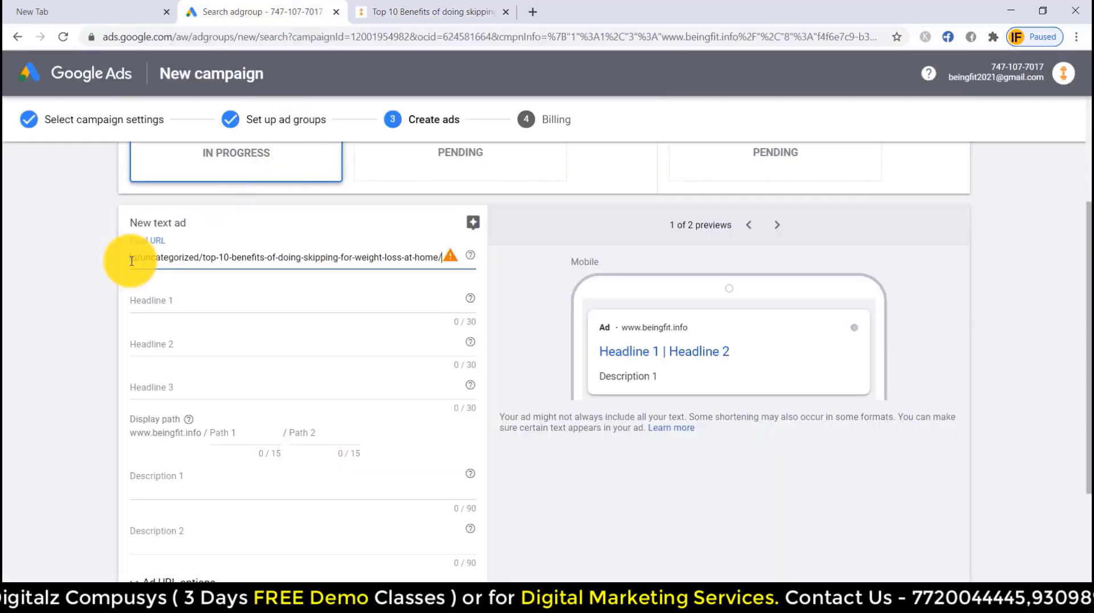
# Set Headline 1 to "Weight loss at Home" and Headline 2 to "10 Benefits of doing skipping", leaving Headline 3 empty.
pyautogui.scroll(-1, 134, 260)
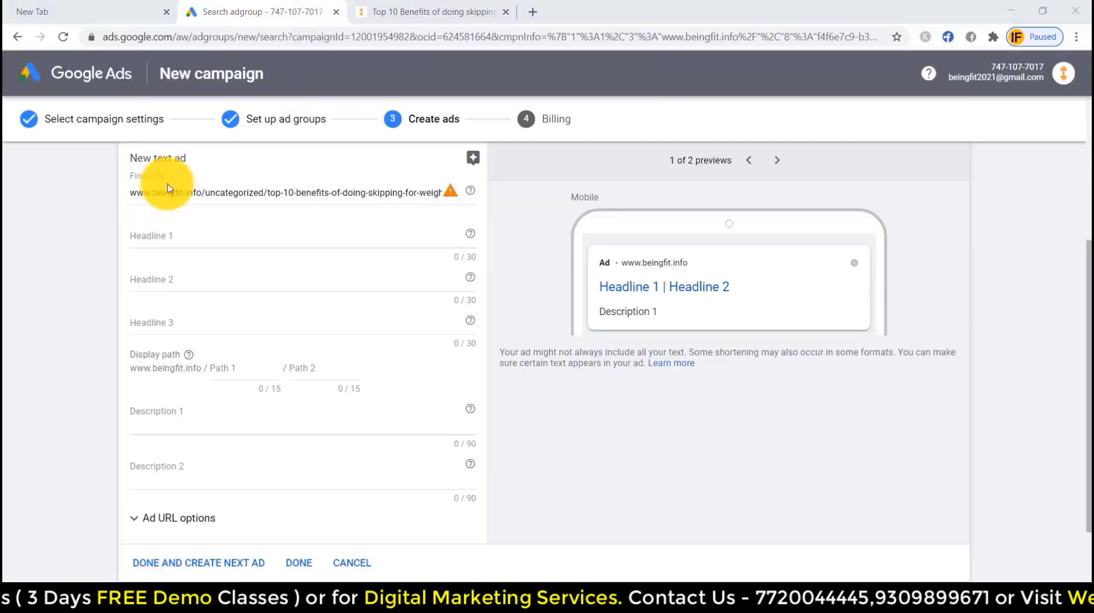
pyautogui.click(178, 234)
pyautogui.write('Weight loss at Home')
pyautogui.click(177, 279)
pyautogui.write('10 Benefits of doing skipping')
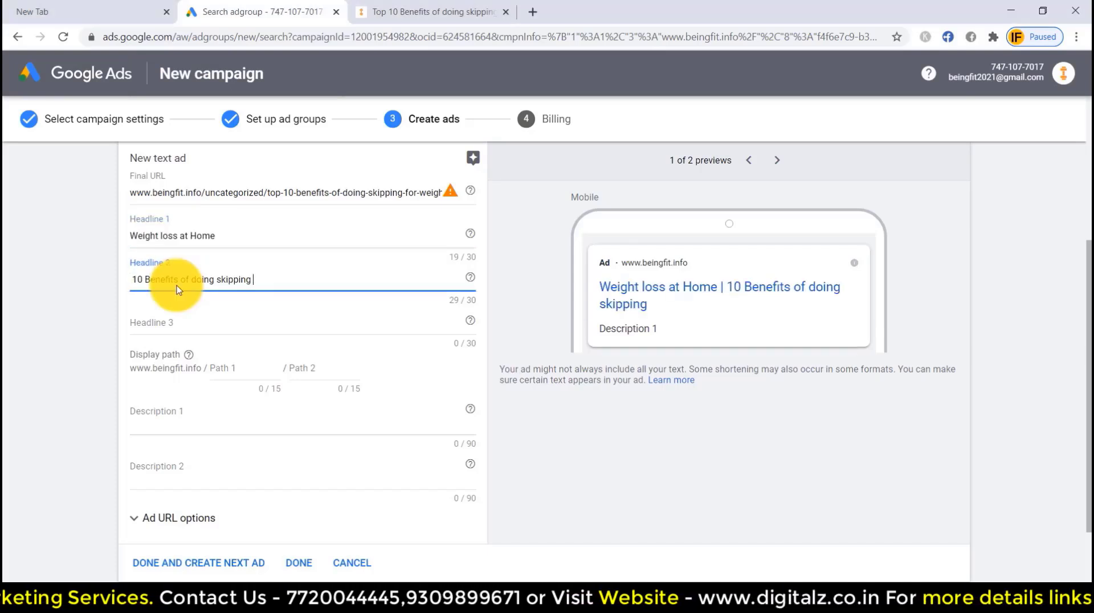
pyautogui.click(147, 323)
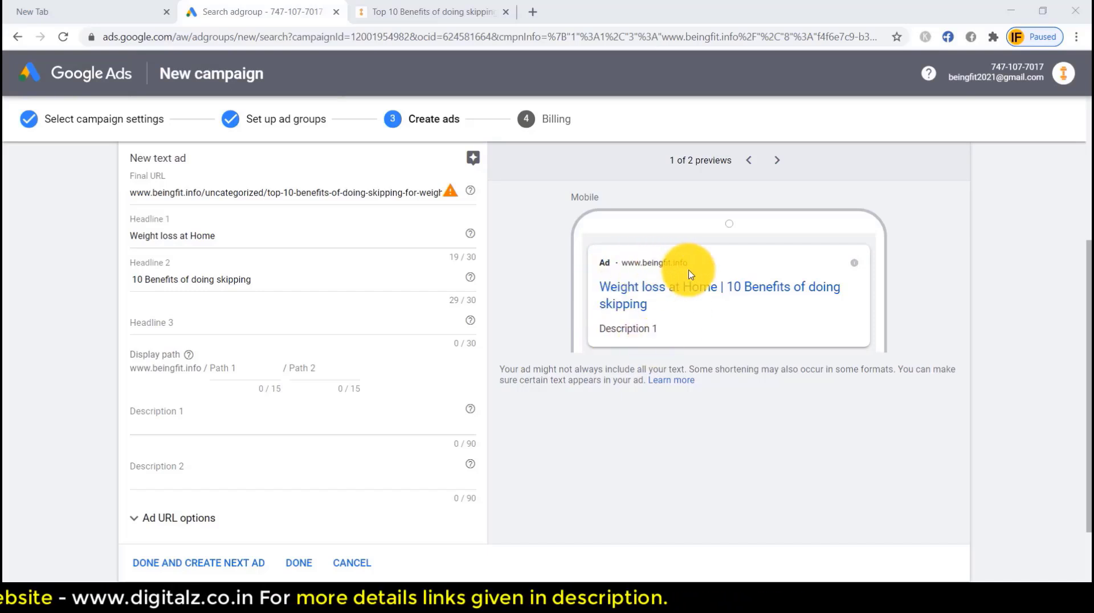
# Set display path 1 to "weight loss" and write two descriptions on skipping's benefits and it being the easiest, cheapest way for weight loss at home.
pyautogui.click(236, 373)
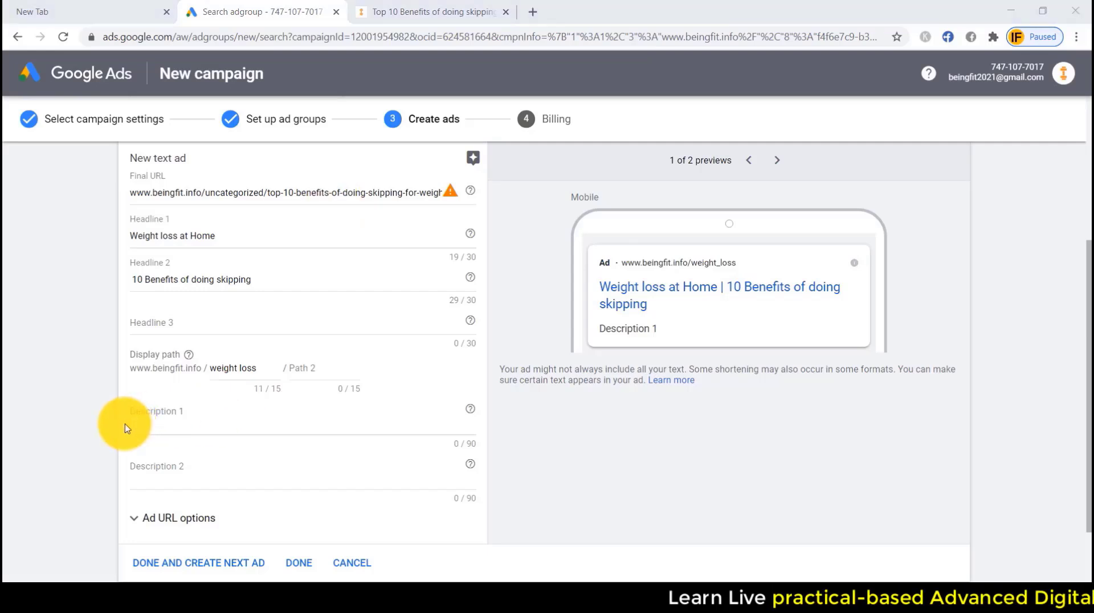
pyautogui.click(164, 423)
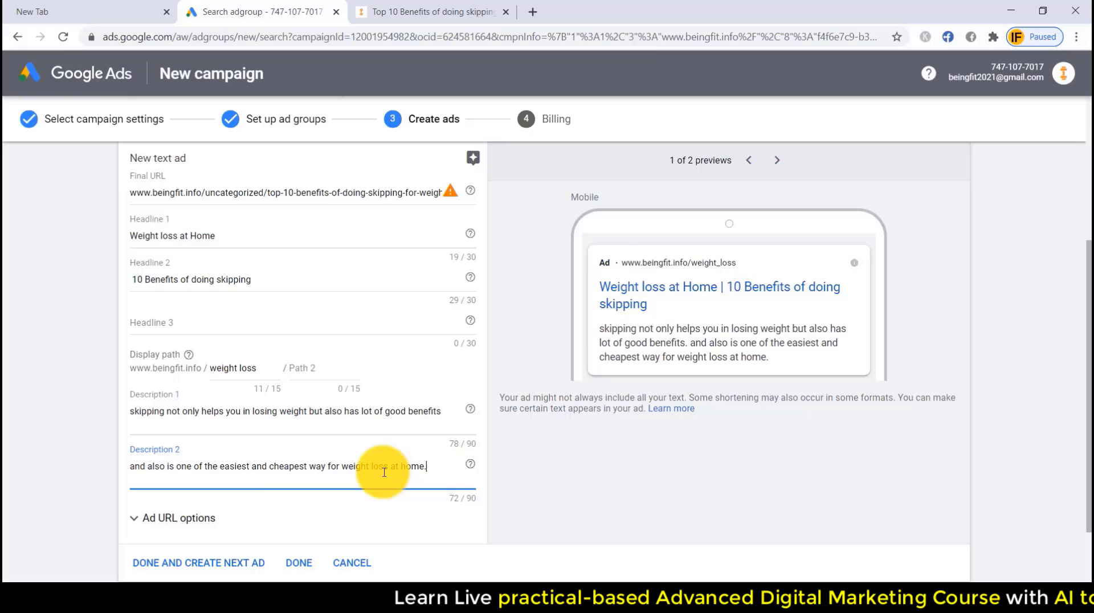
pyautogui.click(493, 439)
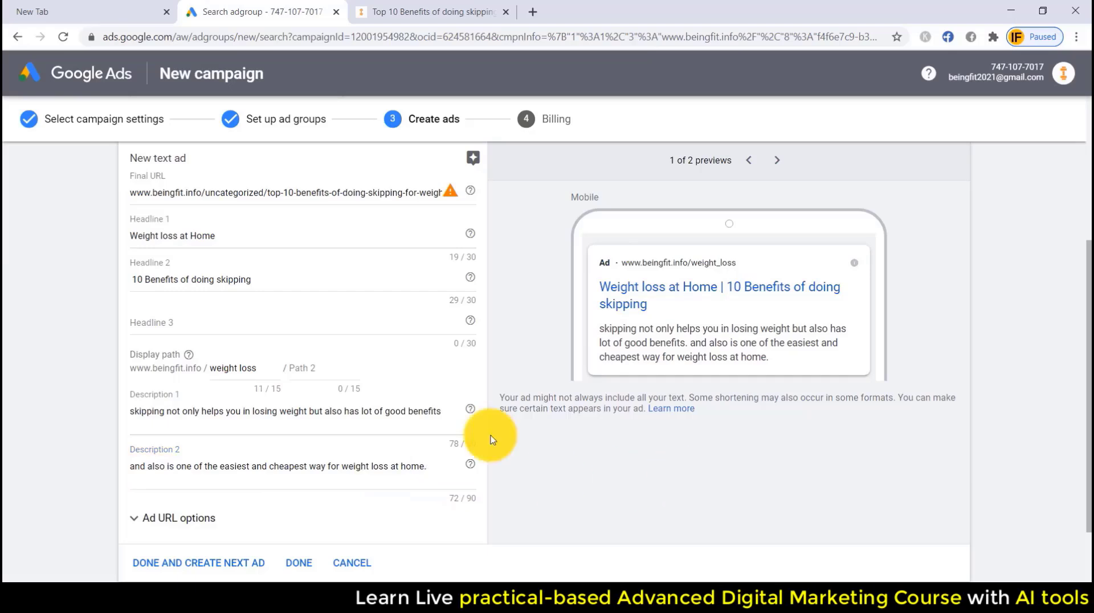
pyautogui.scroll(-2, 493, 440)
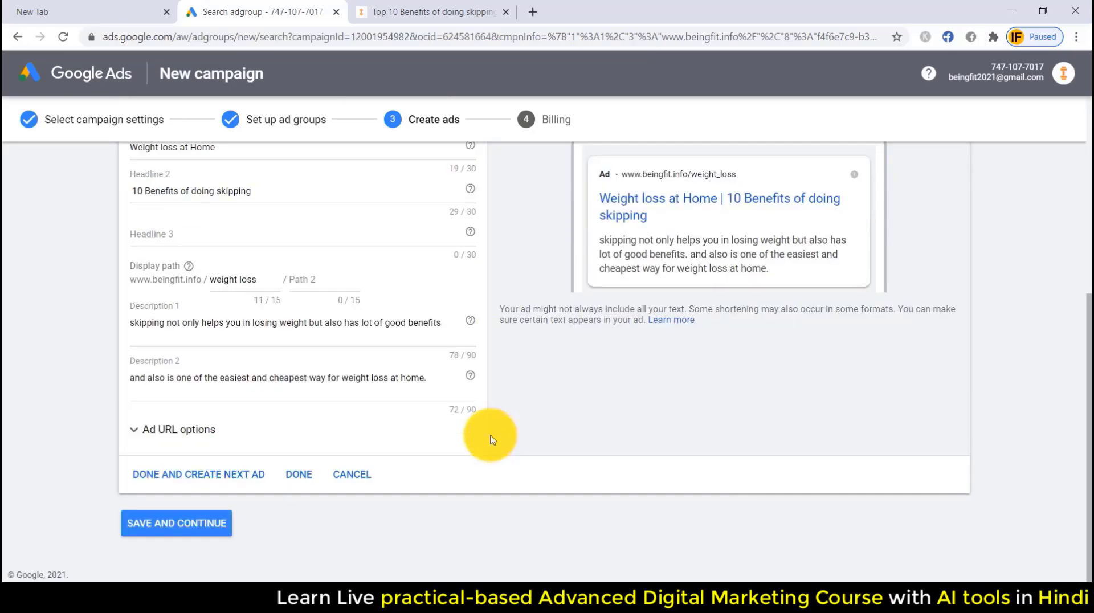
# Finish the text ad for Ad group 2, save the ads and continue to the billing setup.
pyautogui.click(294, 475)
pyautogui.click(523, 247)
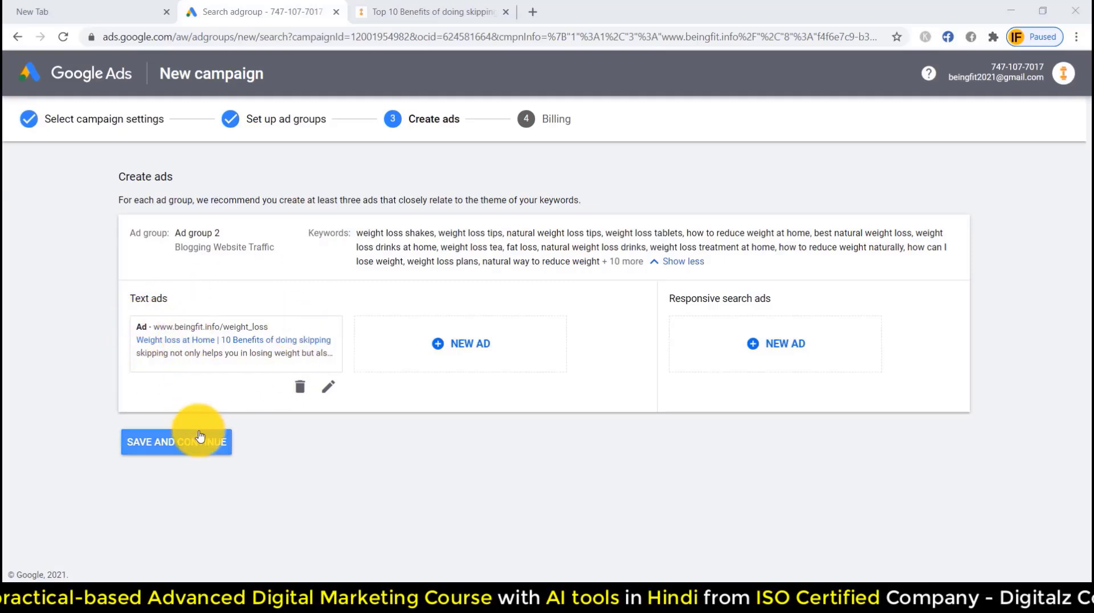
pyautogui.click(169, 450)
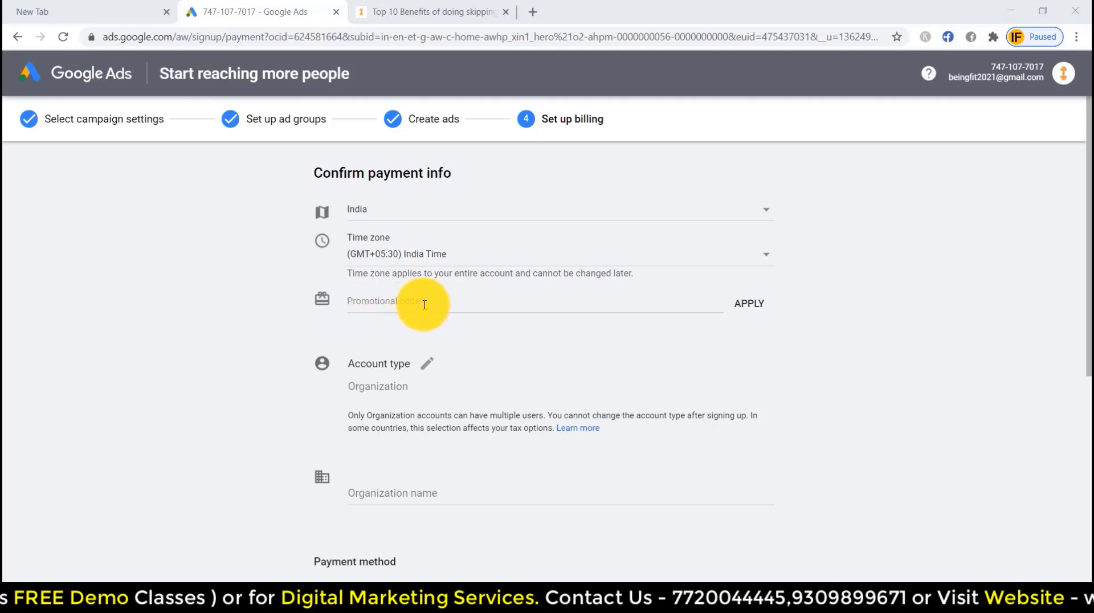
# Change the account type in the payment info to Individual.
pyautogui.scroll(-2, 425, 304)
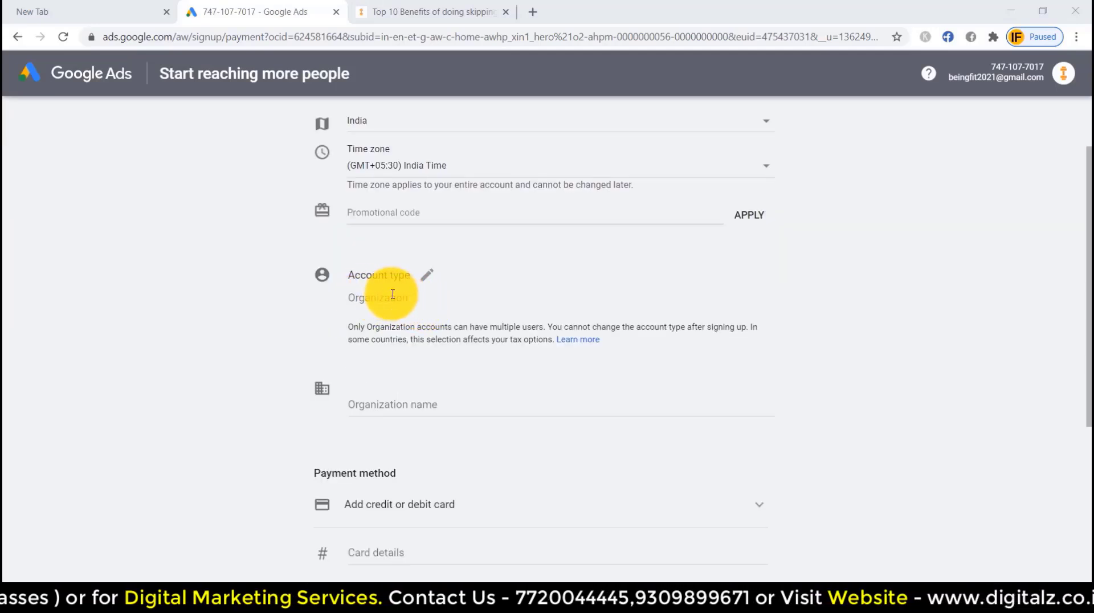
pyautogui.click(427, 276)
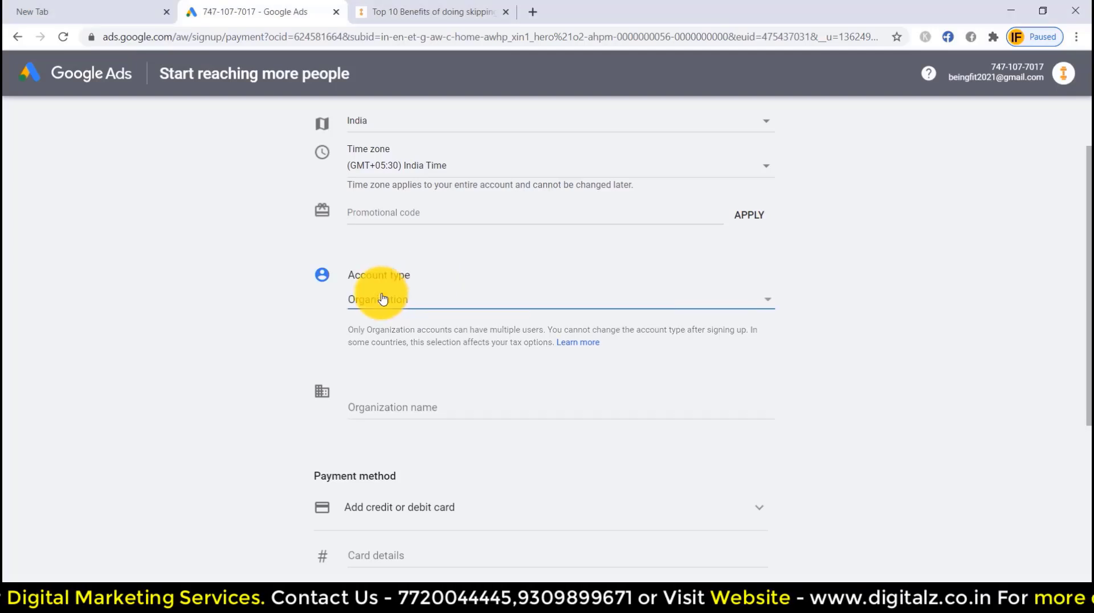
pyautogui.click(421, 300)
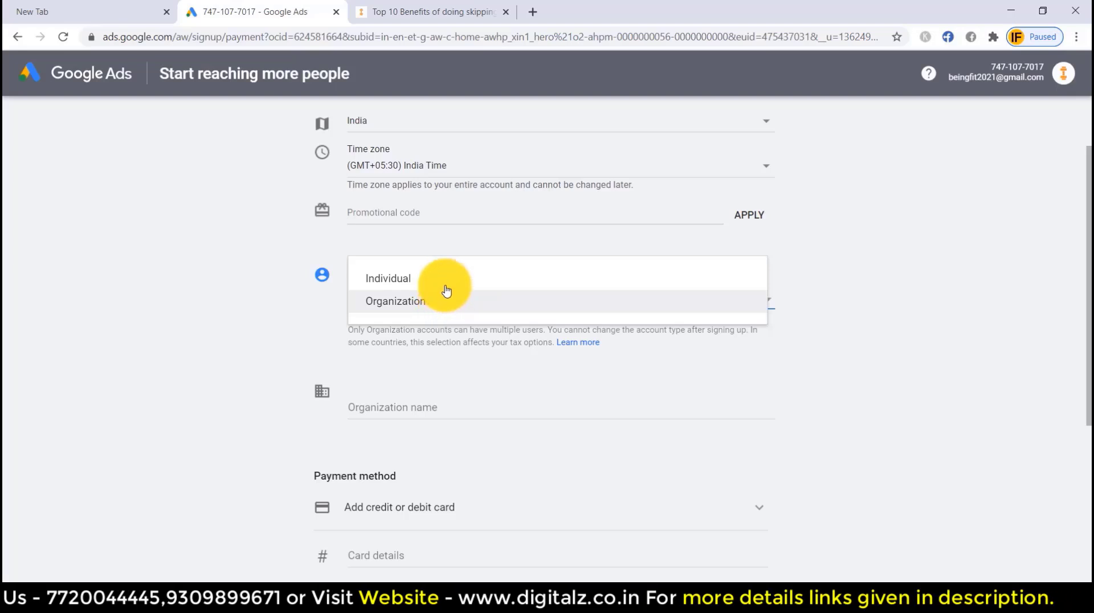
pyautogui.click(445, 283)
pyautogui.scroll(-3, 446, 283)
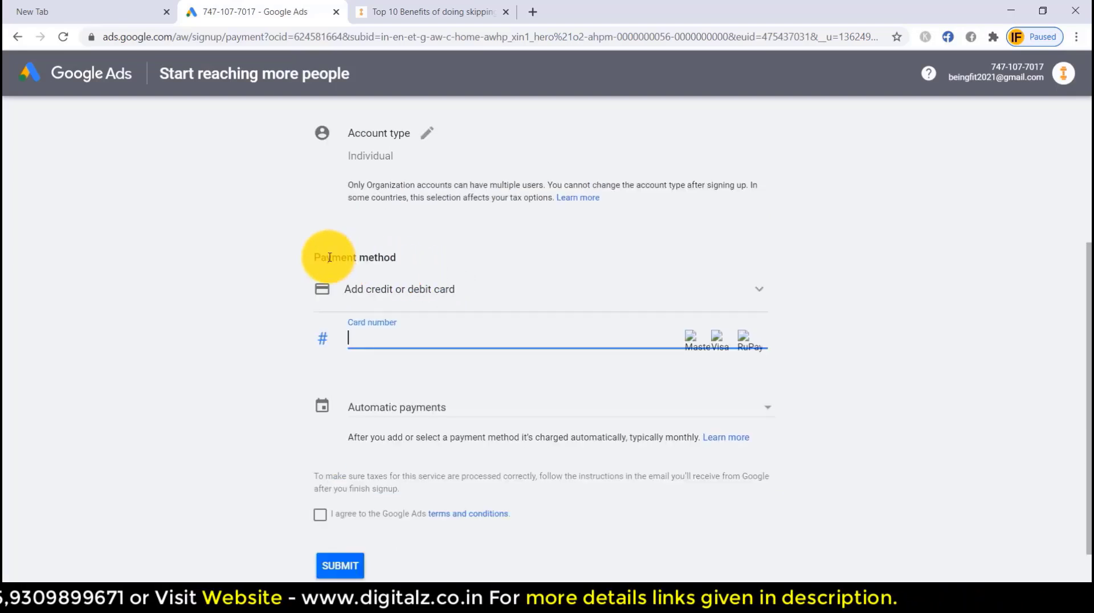
# Review the payment methods, choose adding a credit or debit card, and agree to the Google Ads terms and conditions.
pyautogui.click(757, 286)
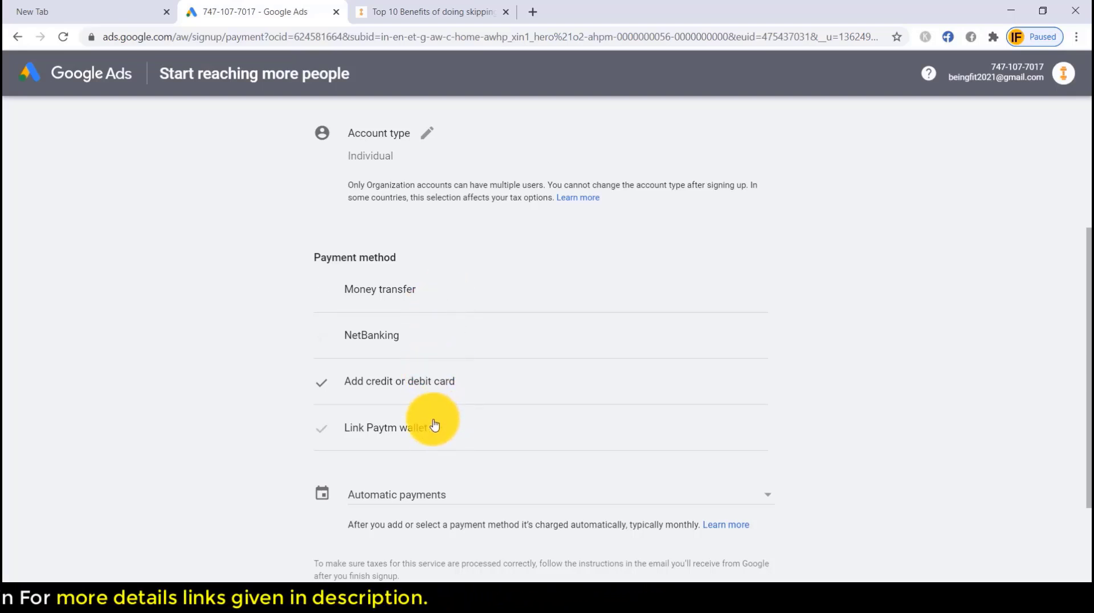
pyautogui.click(495, 380)
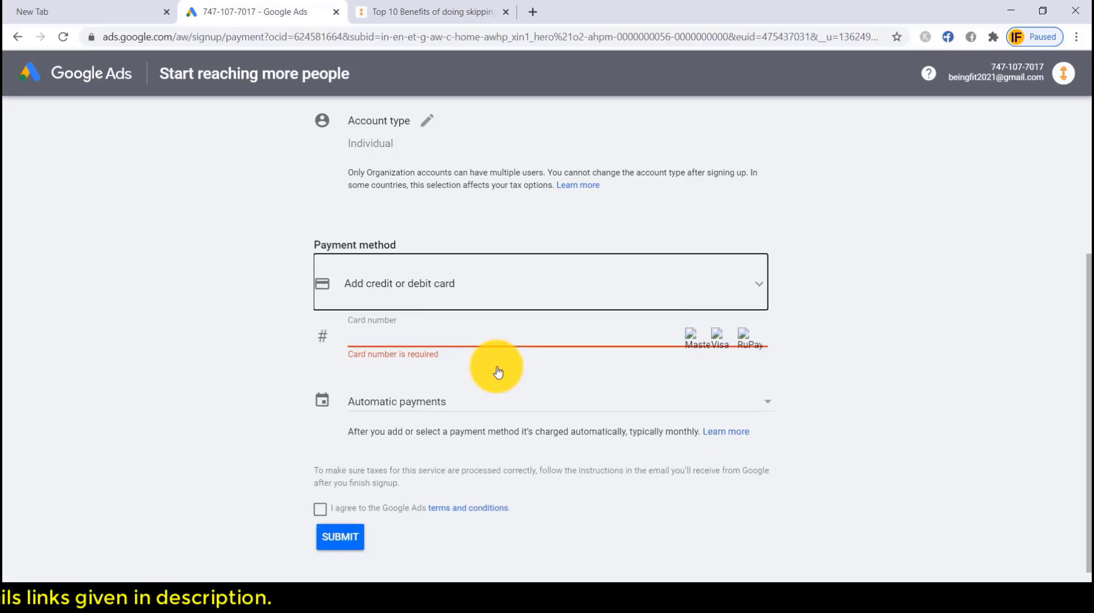
pyautogui.click(337, 334)
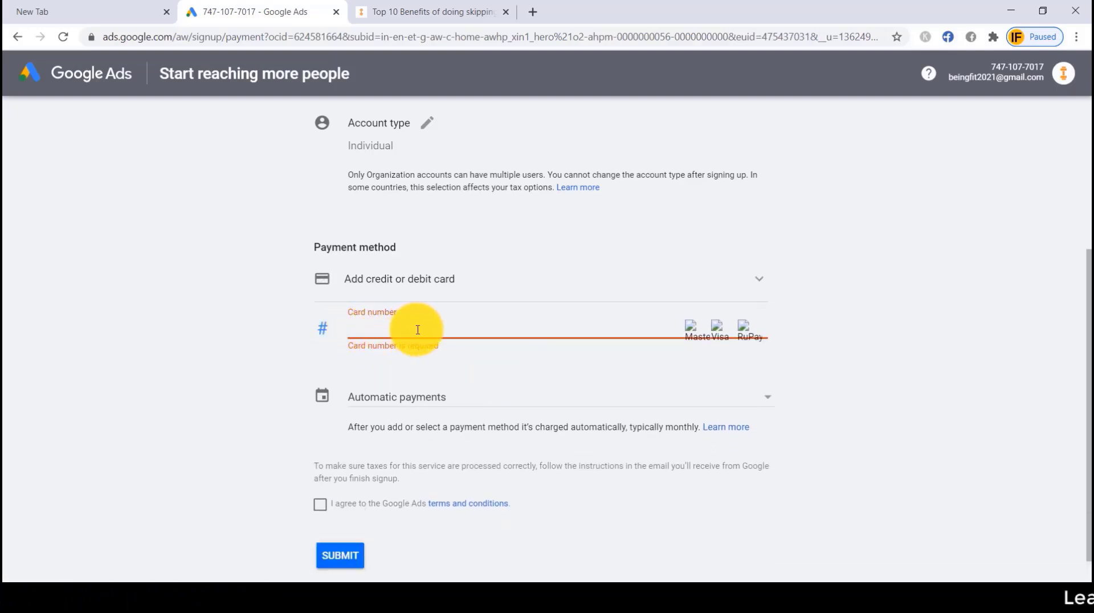
pyautogui.click(320, 505)
pyautogui.scroll(-1, 365, 512)
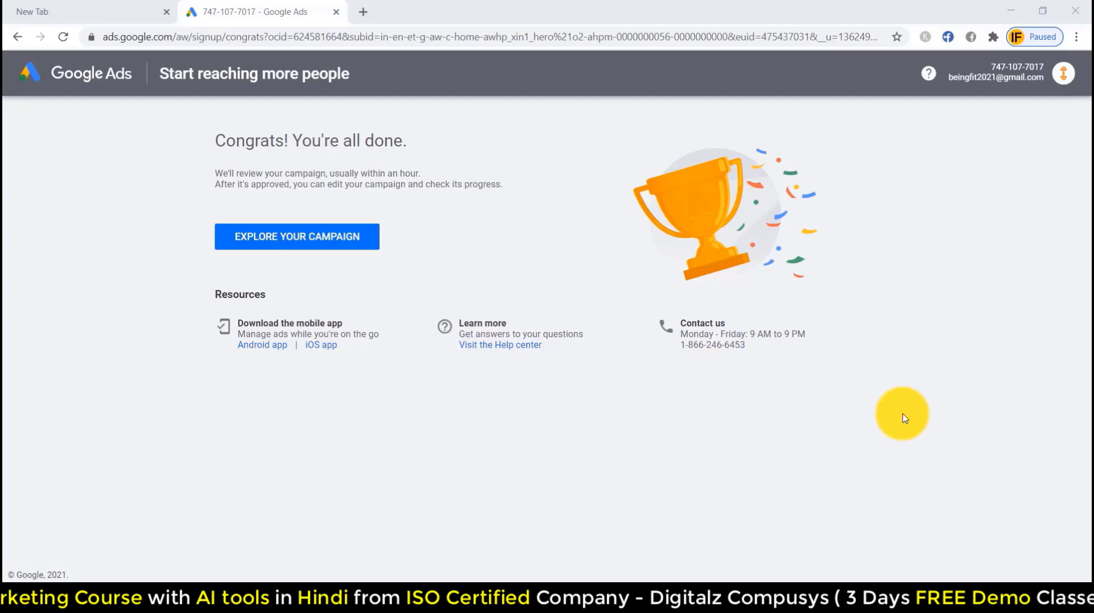
# Open the account overview from the signup completion page and examine its campaign, ad groups, keywords and ad.
pyautogui.click(296, 246)
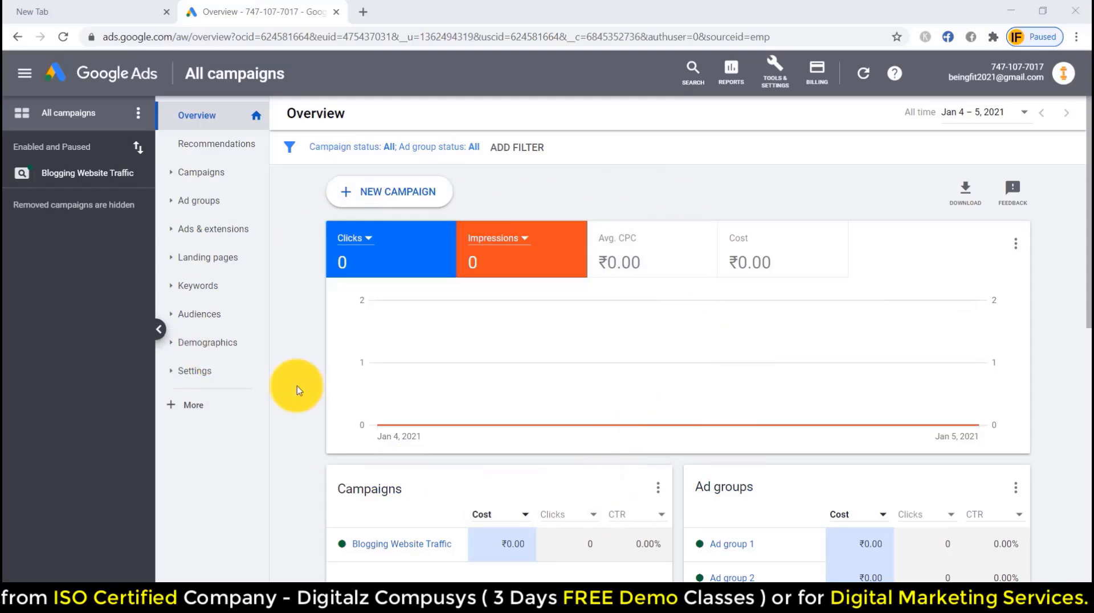
pyautogui.scroll(-2, 419, 510)
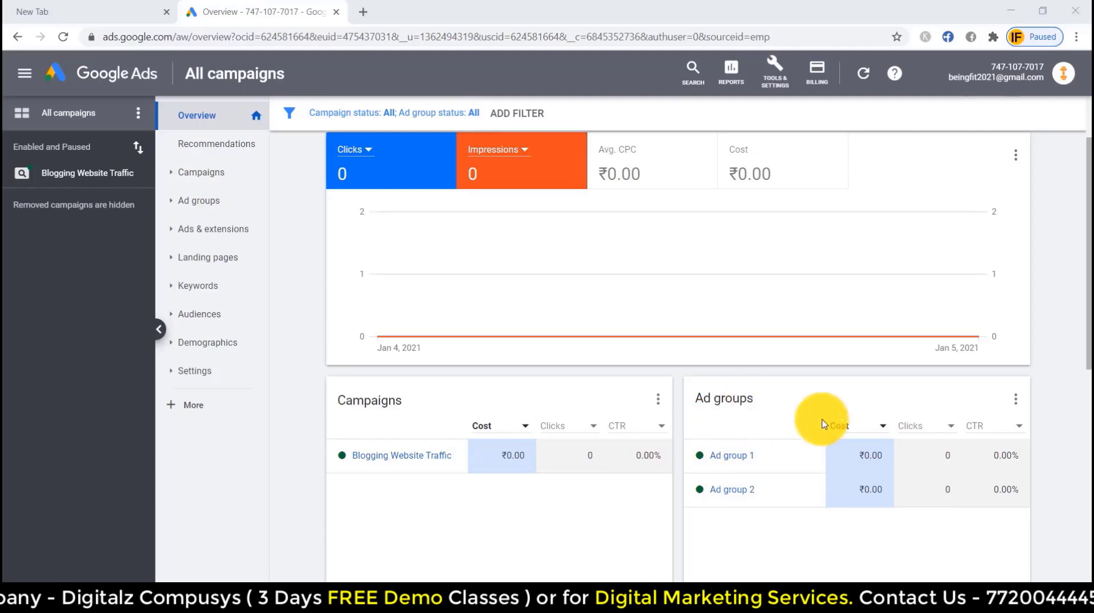
pyautogui.moveTo(804, 502)
pyautogui.scroll(-6, 804, 503)
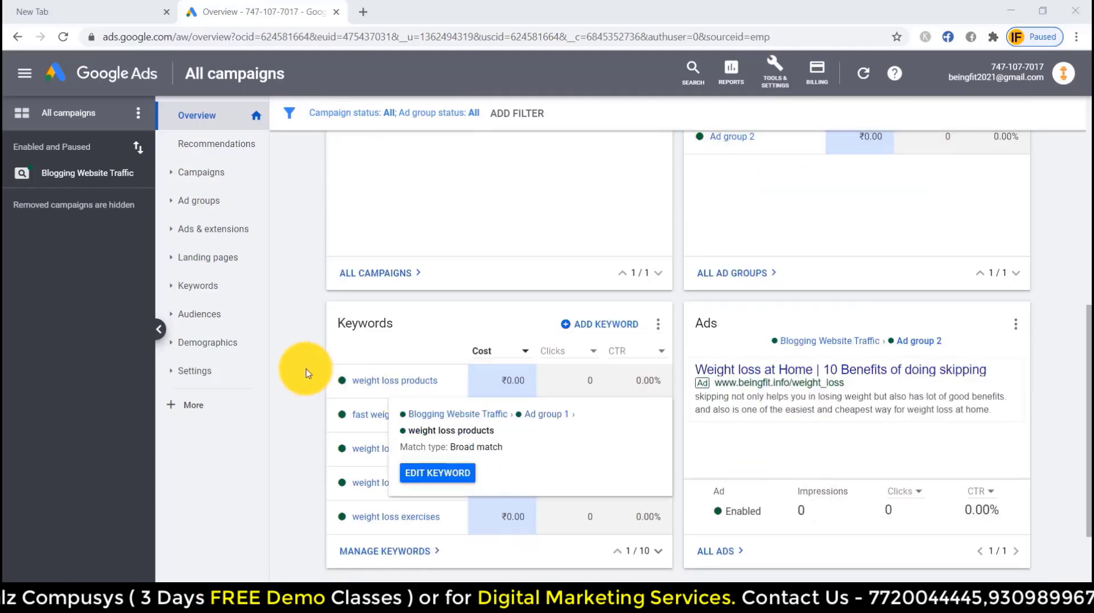
pyautogui.moveTo(837, 365)
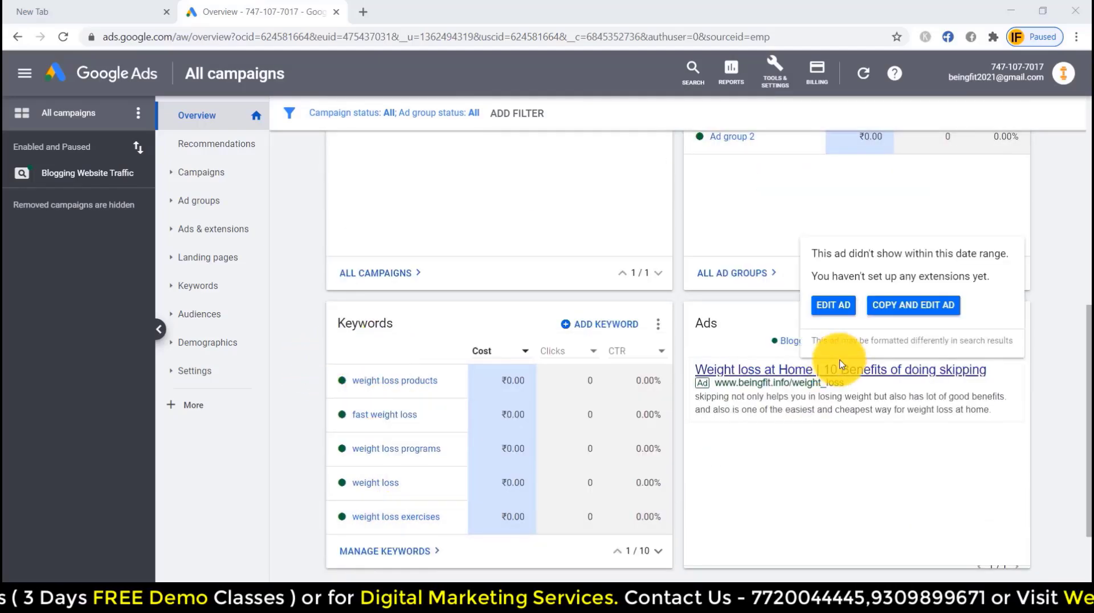
pyautogui.scroll(6, 274, 342)
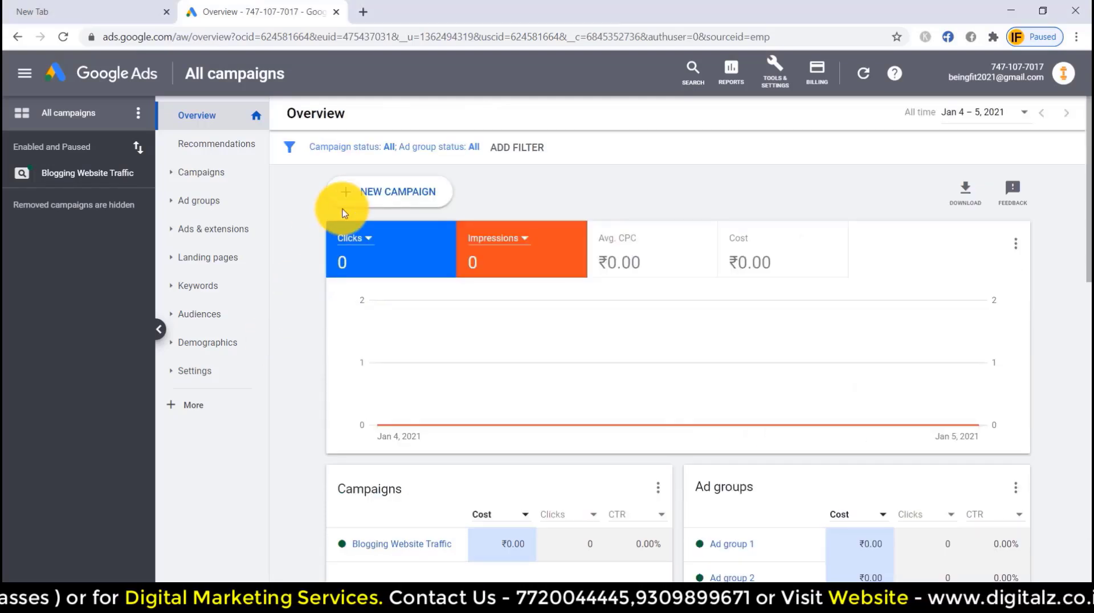
# View the goals offered for a new campaign and return to the overview without creating one.
pyautogui.click(385, 207)
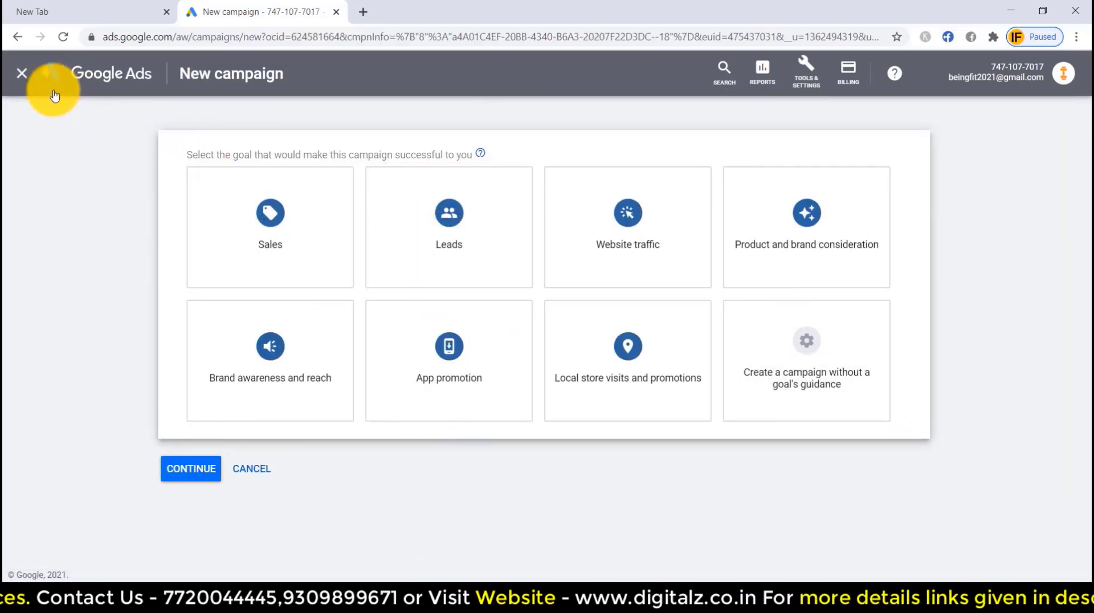
pyautogui.click(20, 74)
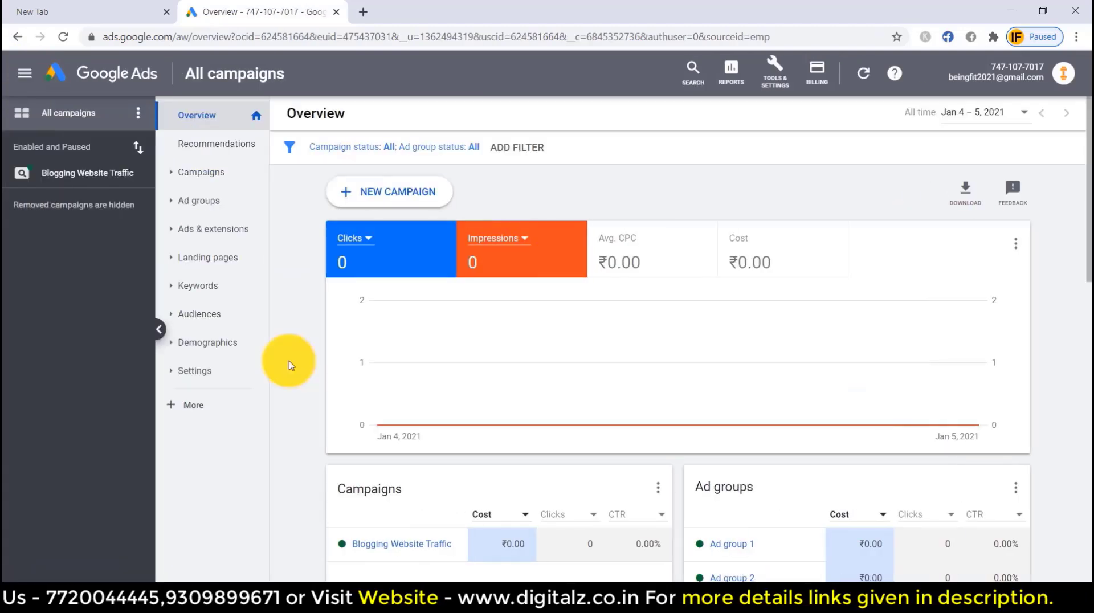